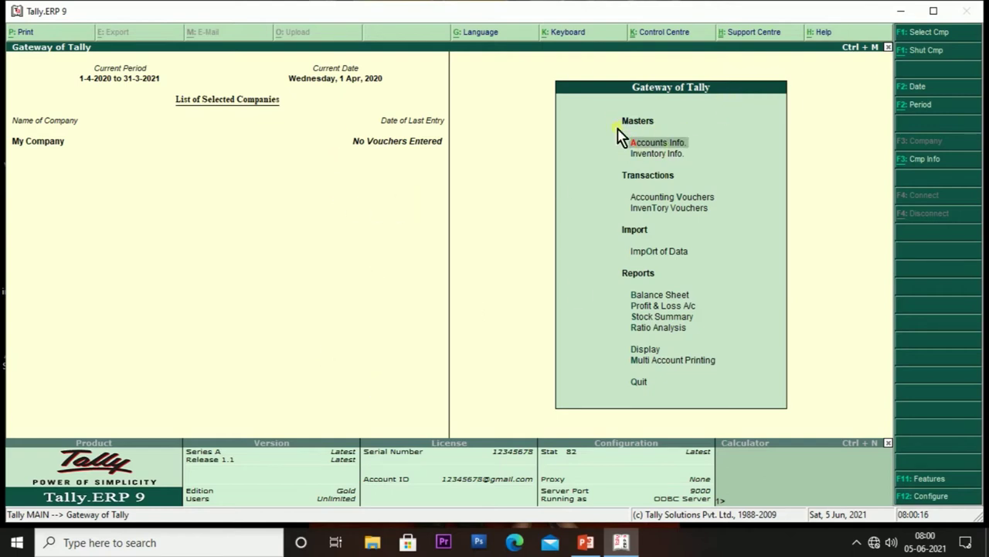
- Open the creation screen for multiple ledgers from the company's accounts information
{"action": "key", "text": "Return"}
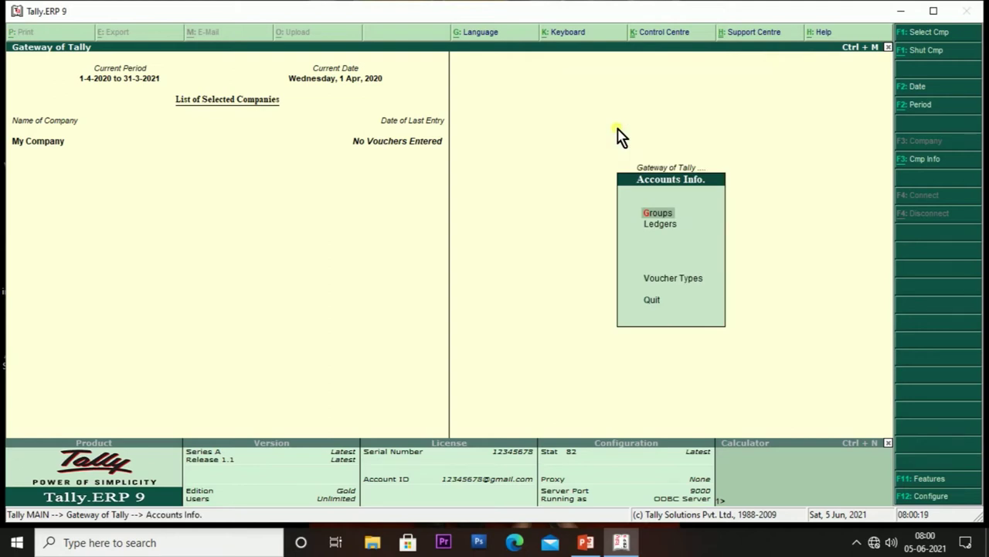
{"action": "key", "text": "Down"}
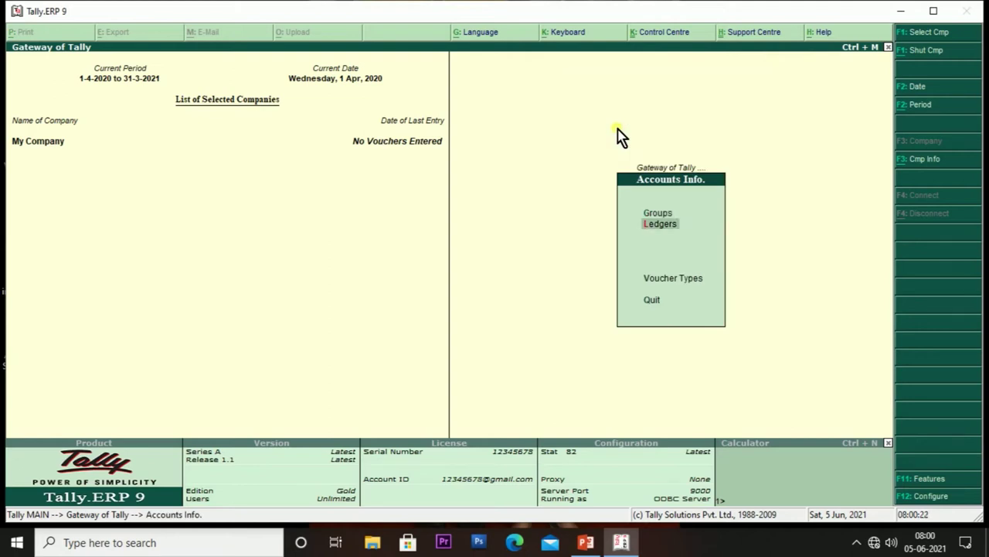
{"action": "key", "text": "Return"}
{"action": "key", "text": "Down"}
{"action": "key", "text": "Down"}
{"action": "key", "text": "Down"}
{"action": "key", "text": "Down"}
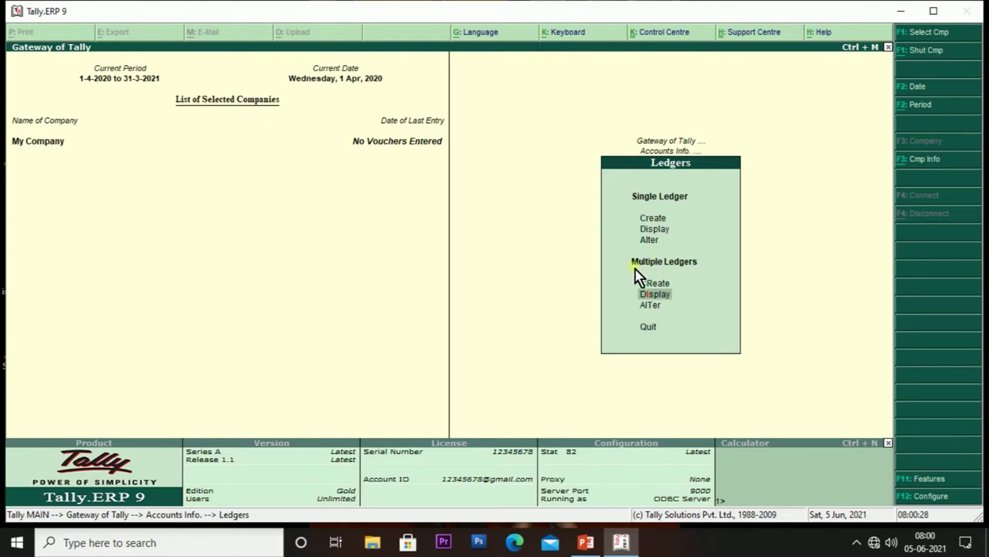
{"action": "key", "text": "Up"}
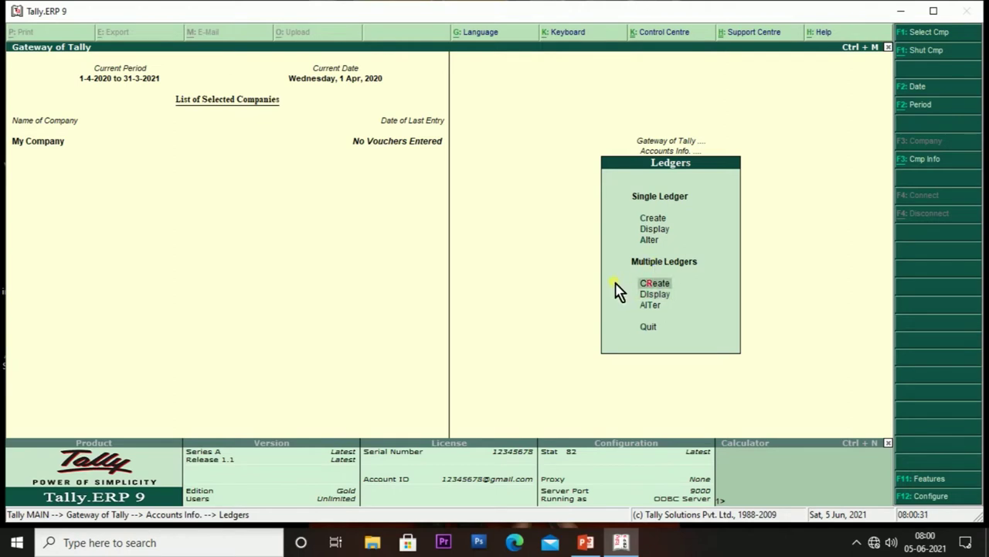
{"action": "key", "text": "Return"}
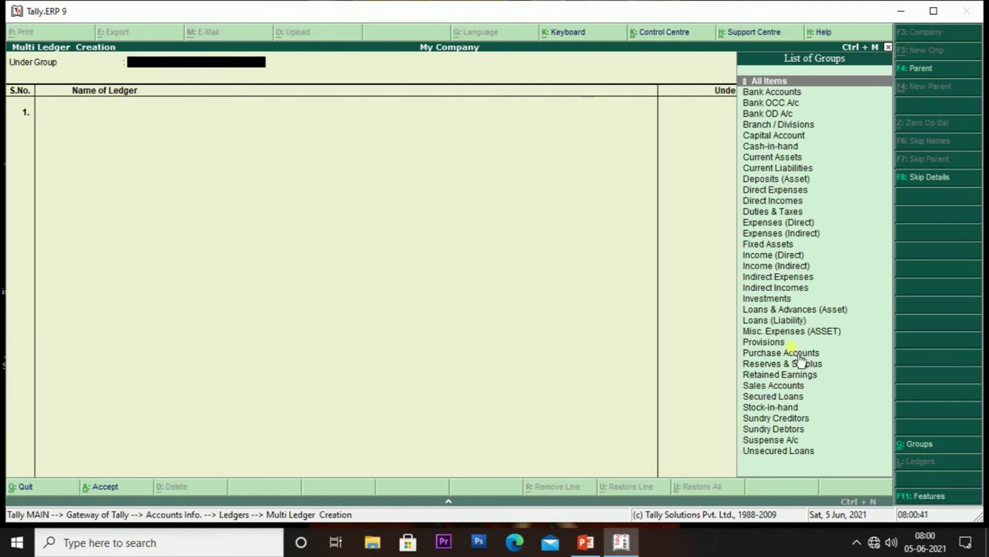
- Look through the account groups available as the parent for the new ledgers
{"action": "key", "text": "Down"}
{"action": "key", "text": "Down"}
{"action": "key", "text": "Down"}
{"action": "key", "text": "Down"}
{"action": "key", "text": "Down"}
{"action": "key", "text": "Down"}
{"action": "key", "text": "Down"}
{"action": "key", "text": "Down"}
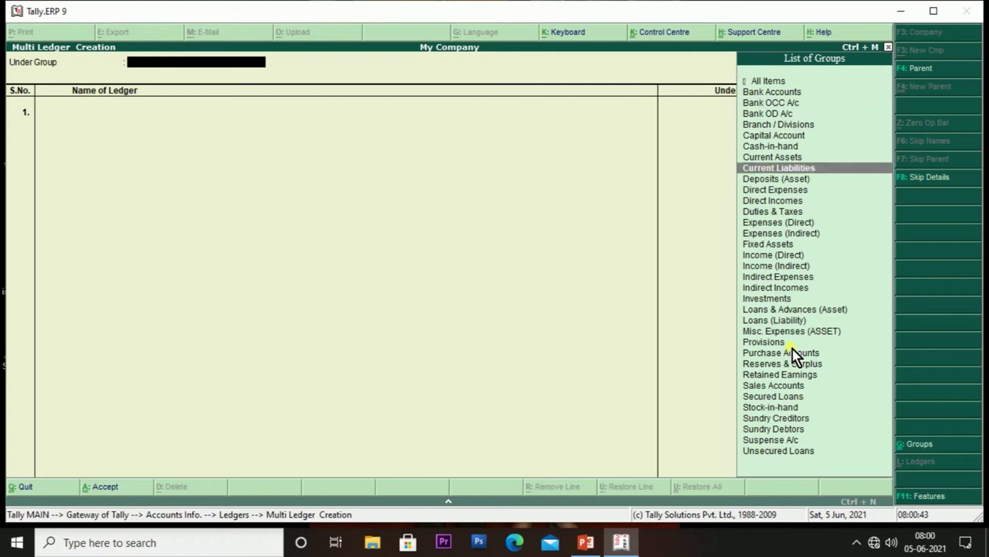
{"action": "key", "text": "Down"}
{"action": "key", "text": "Down"}
{"action": "key", "text": "Down"}
{"action": "key", "text": "Down"}
{"action": "key", "text": "Down"}
{"action": "key", "text": "Down"}
{"action": "key", "text": "Down"}
{"action": "key", "text": "Down"}
{"action": "key", "text": "Down"}
{"action": "key", "text": "Down"}
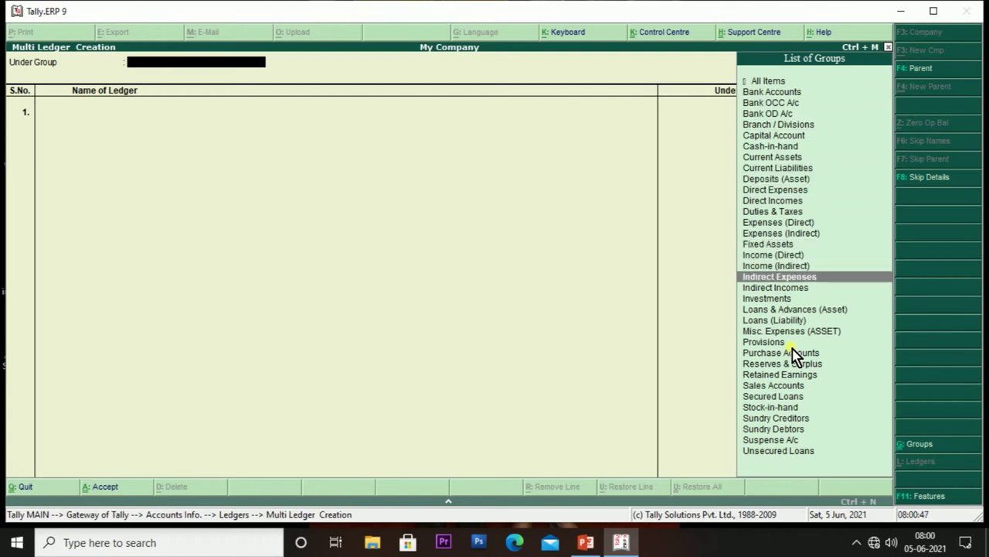
- Set Bank Accounts as the parent group for the new ledgers
{"action": "key", "text": "Up"}
{"action": "key", "text": "Up"}
{"action": "key", "text": "Up"}
{"action": "key", "text": "Up"}
{"action": "key", "text": "Up"}
{"action": "key", "text": "Up"}
{"action": "key", "text": "Up"}
{"action": "key", "text": "Up"}
{"action": "key", "text": "Up"}
{"action": "key", "text": "Up"}
{"action": "key", "text": "Up"}
{"action": "key", "text": "Down"}
{"action": "key", "text": "Up"}
{"action": "key", "text": "Up"}
{"action": "key", "text": "Up"}
{"action": "key", "text": "Up"}
{"action": "key", "text": "Up"}
{"action": "key", "text": "Up"}
{"action": "key", "text": "Up"}
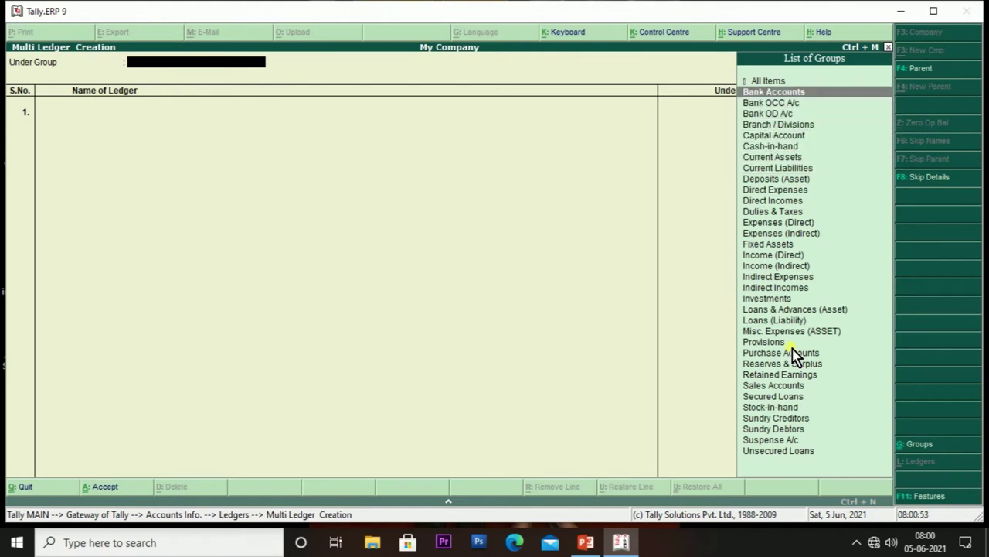
{"action": "key", "text": "Return"}
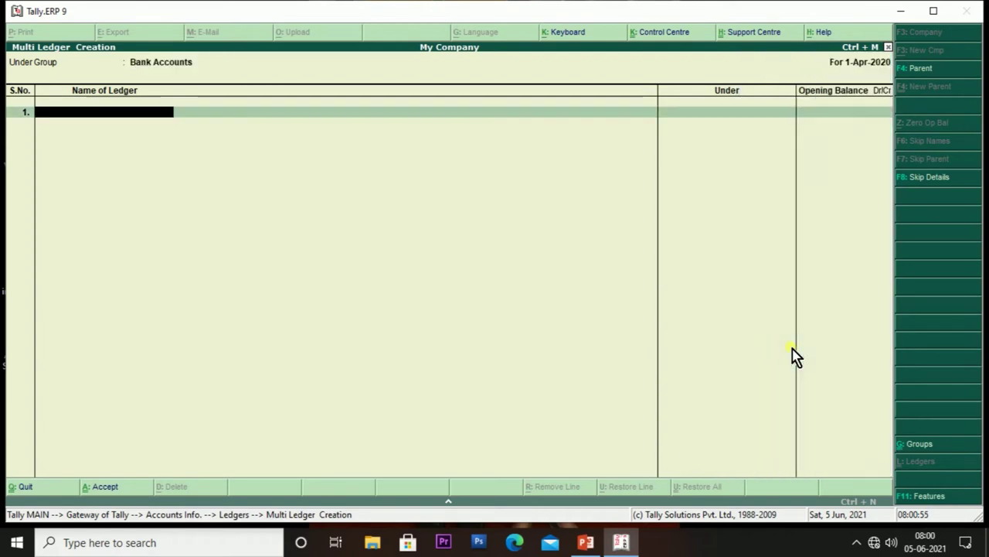
- Add a first ledger named Syndicate Bank A/c under Bank Accounts, leaving its opening balance empty
{"action": "type", "text": "Syndicate"}
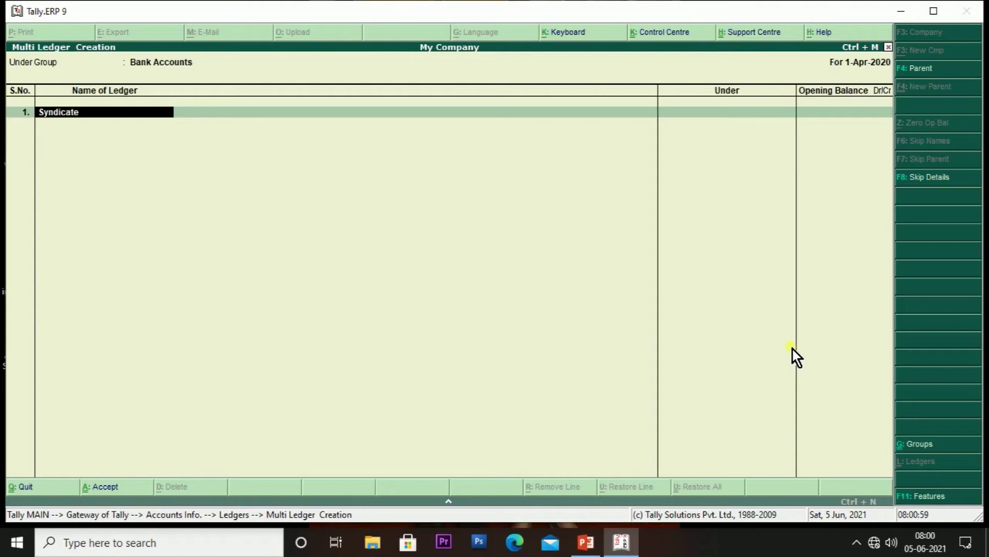
{"action": "type", "text": " Bank A/c"}
{"action": "key", "text": "Return"}
{"action": "key", "text": "Return"}
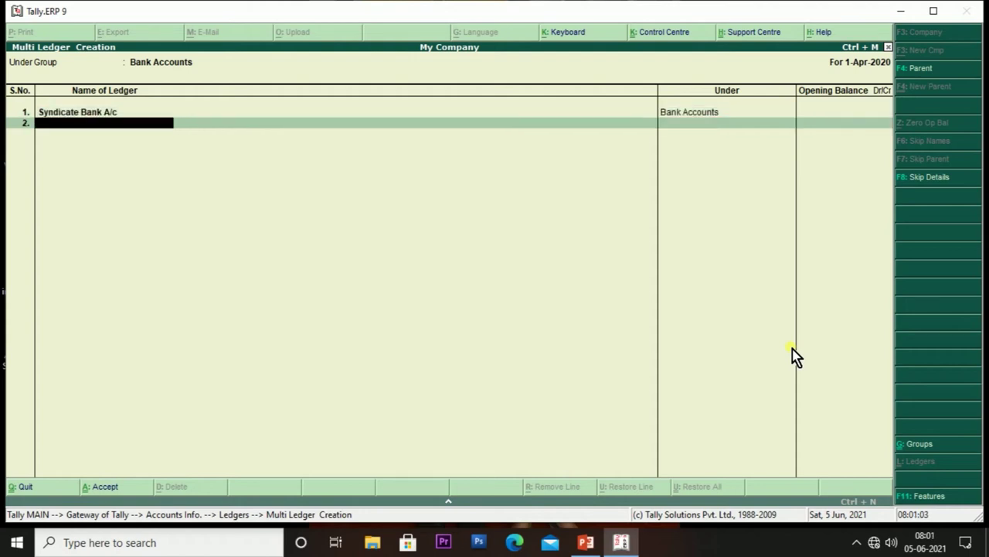
- Add a second ledger named Sbi Sb A/c under Bank Accounts, leaving its opening balance empty
{"action": "type", "text": "Sbi Sb a/c"}
{"action": "key", "text": "Return"}
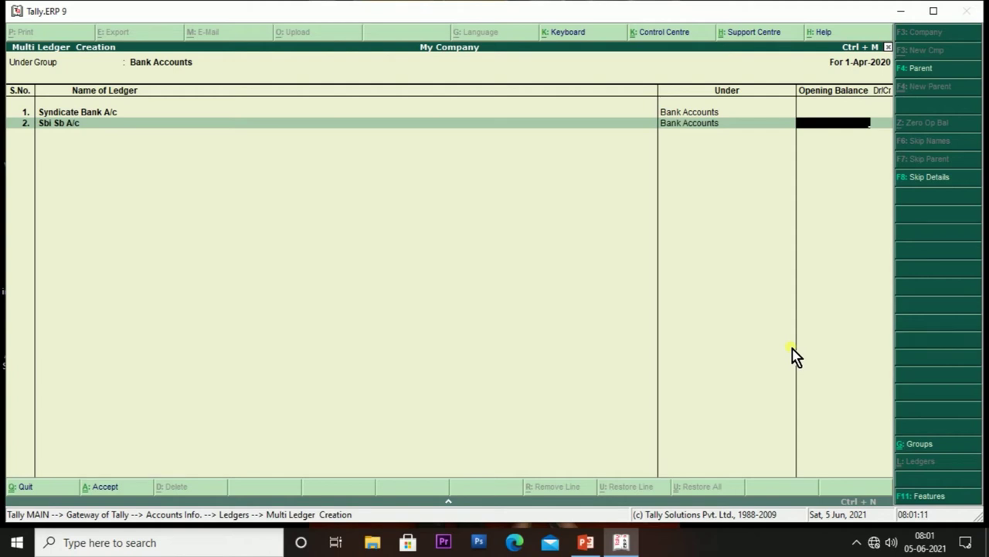
{"action": "key", "text": "Return"}
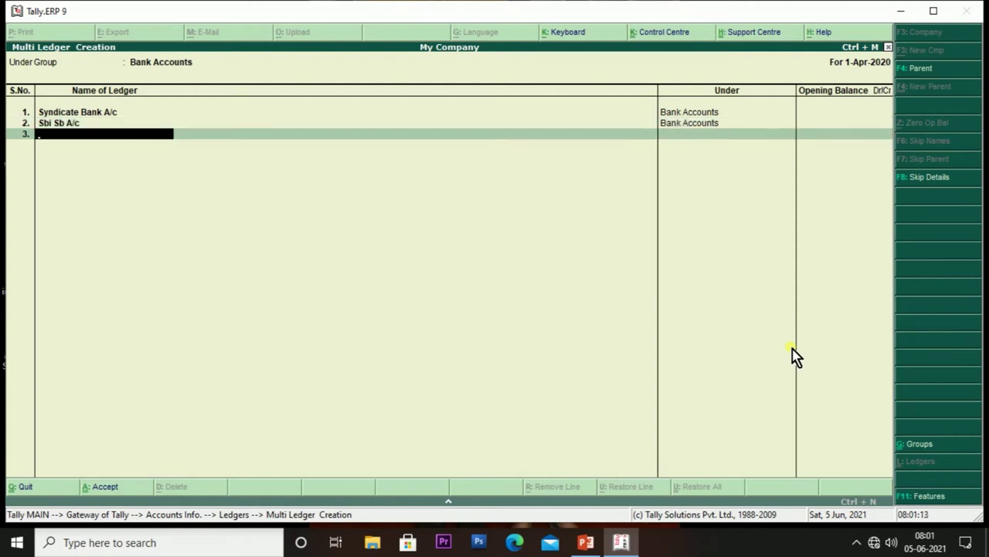
- Add a third ledger named Idbi Bak A/c under Bank Accounts, leaving its opening balance empty
{"action": "type", "text": "Idbi Bak a/c"}
{"action": "key", "text": "Return"}
{"action": "key", "text": "Return"}
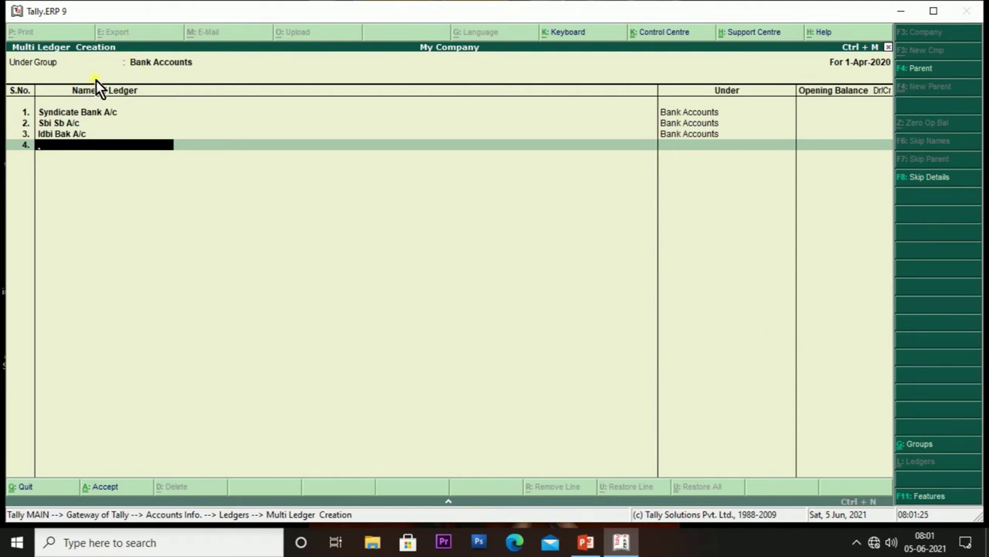
- Finish the ledger list, save the three bank ledgers and return to the Gateway of Tally
{"action": "key", "text": "Return"}
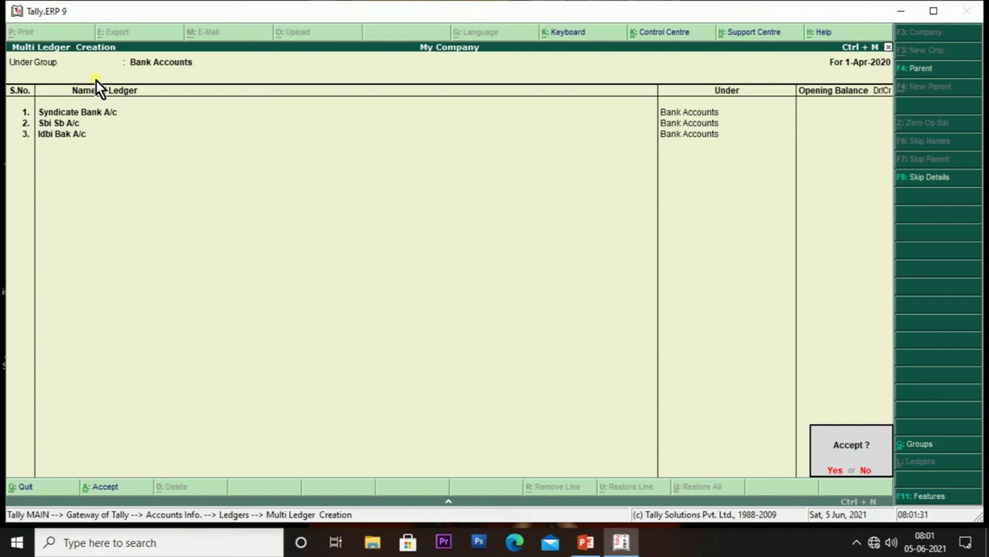
{"action": "key", "text": "Return"}
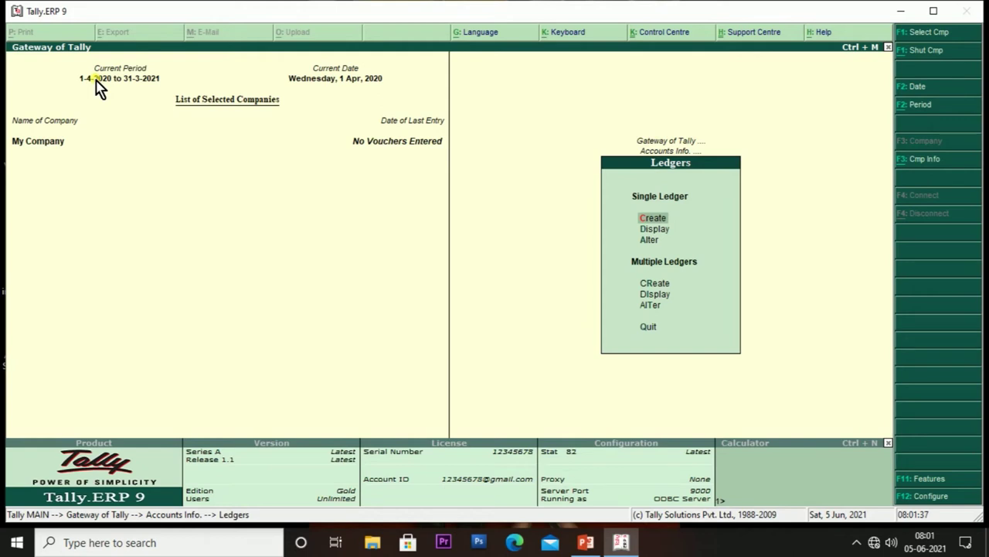
{"action": "key", "text": "Escape"}
{"action": "key", "text": "Escape"}
{"action": "key", "text": "Escape"}
{"action": "key", "text": "Escape"}
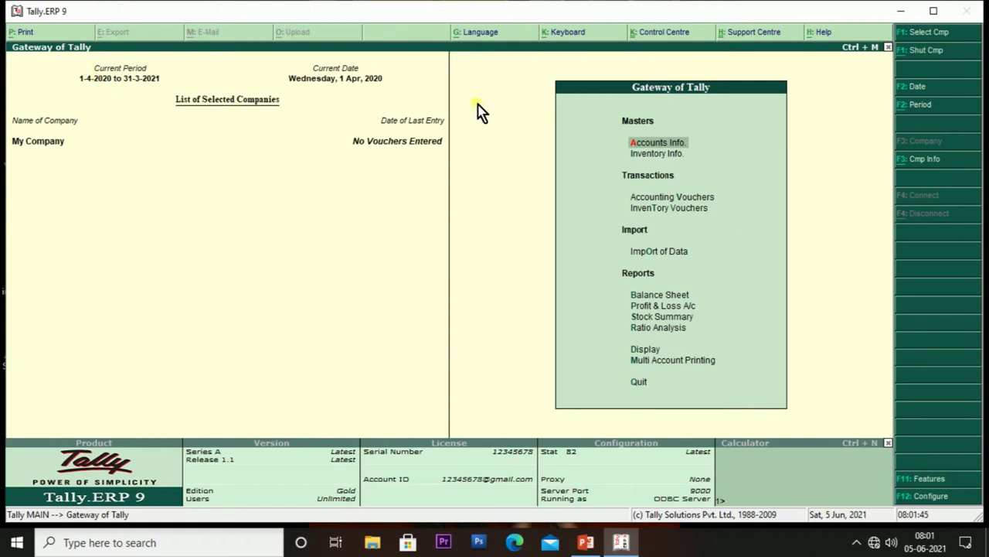
- Display the multiple ledgers that belong to the Bank Accounts group
{"action": "key", "text": "Return"}
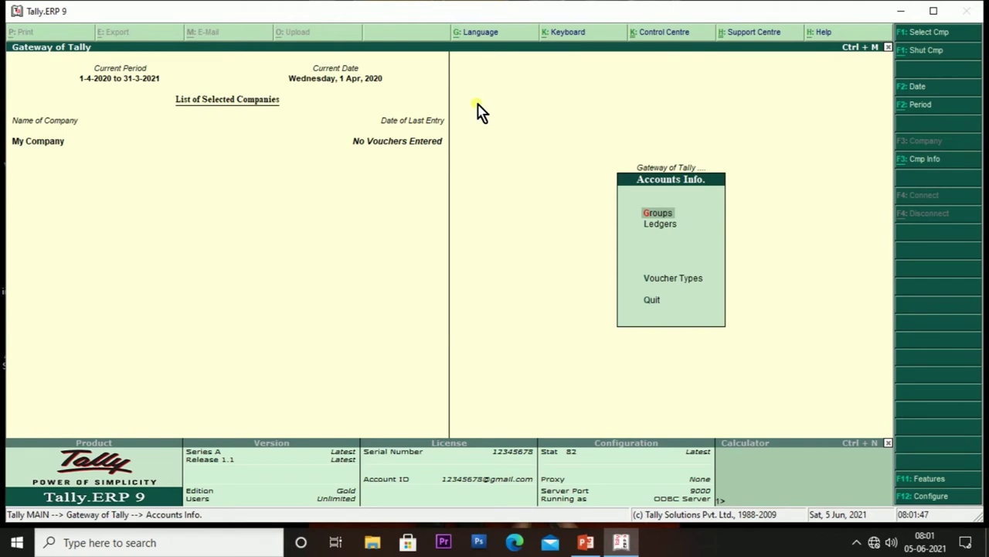
{"action": "key", "text": "Down"}
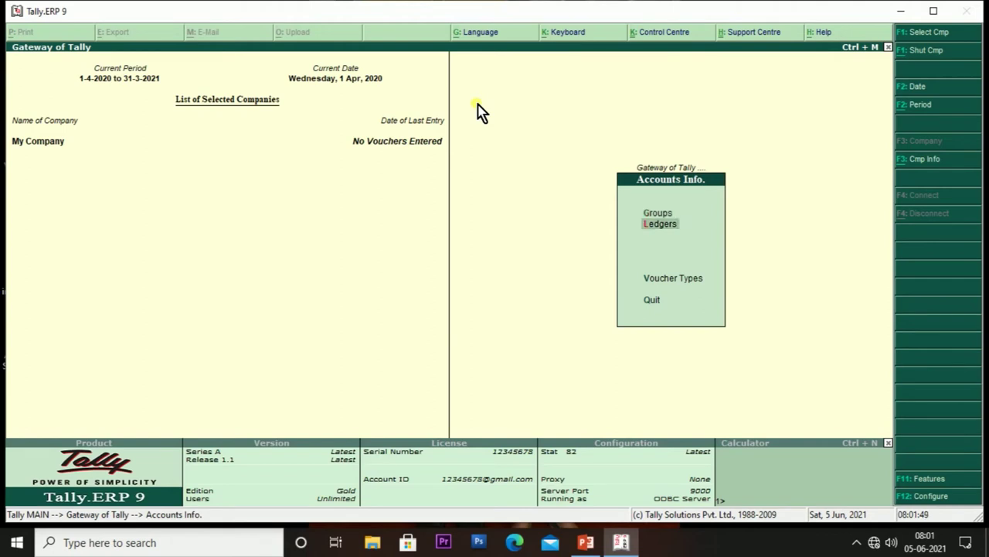
{"action": "key", "text": "Return"}
{"action": "key", "text": "Down"}
{"action": "key", "text": "Down"}
{"action": "key", "text": "Down"}
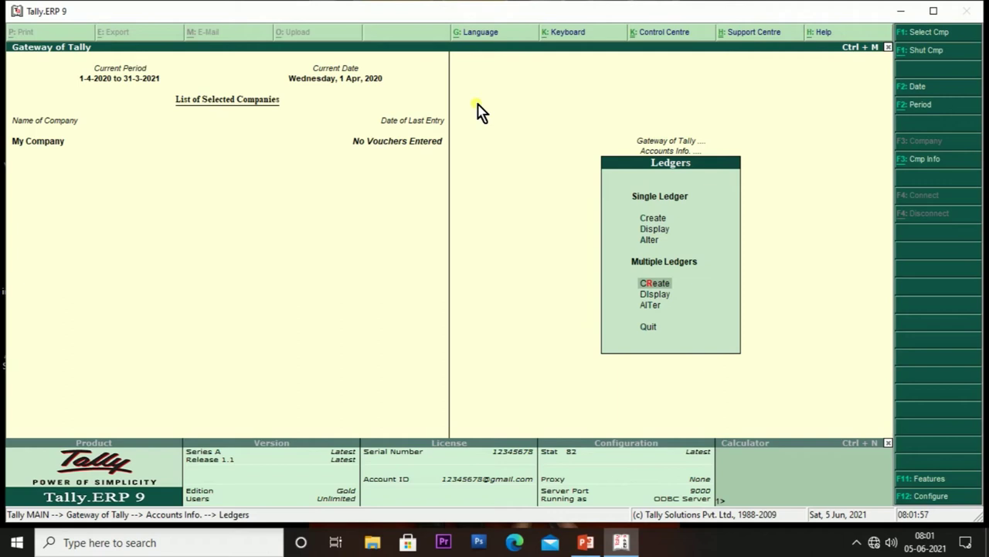
{"action": "key", "text": "Down"}
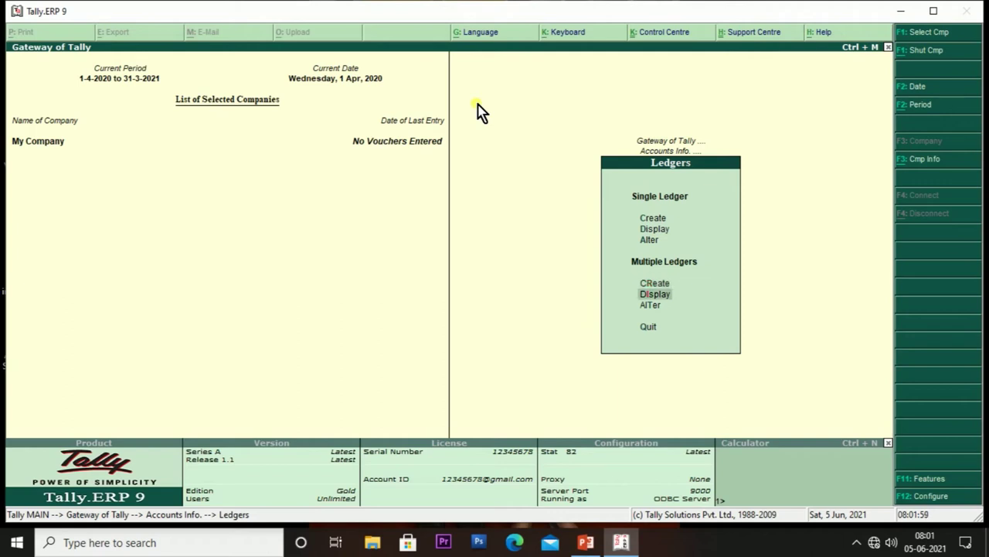
{"action": "key", "text": "Return"}
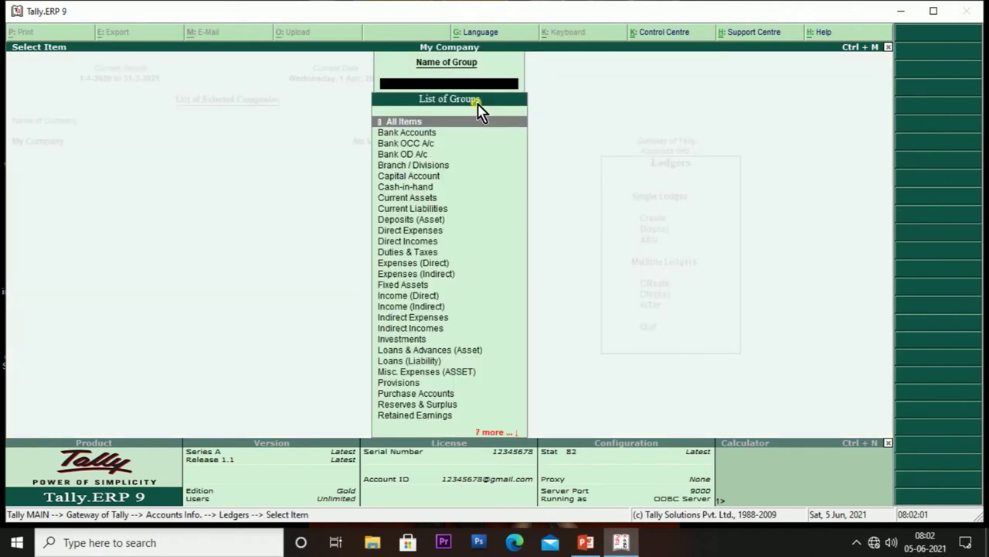
{"action": "key", "text": "Down"}
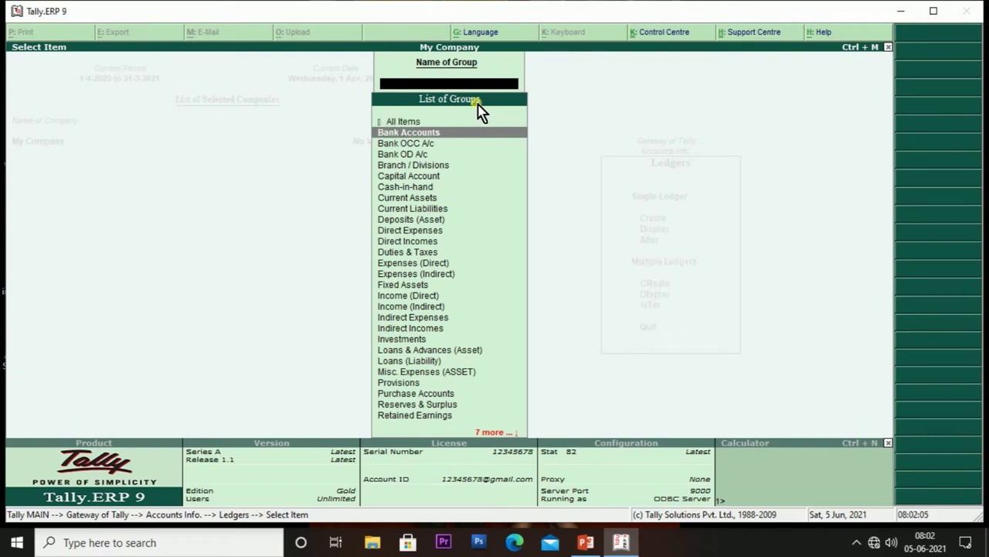
{"action": "key", "text": "Return"}
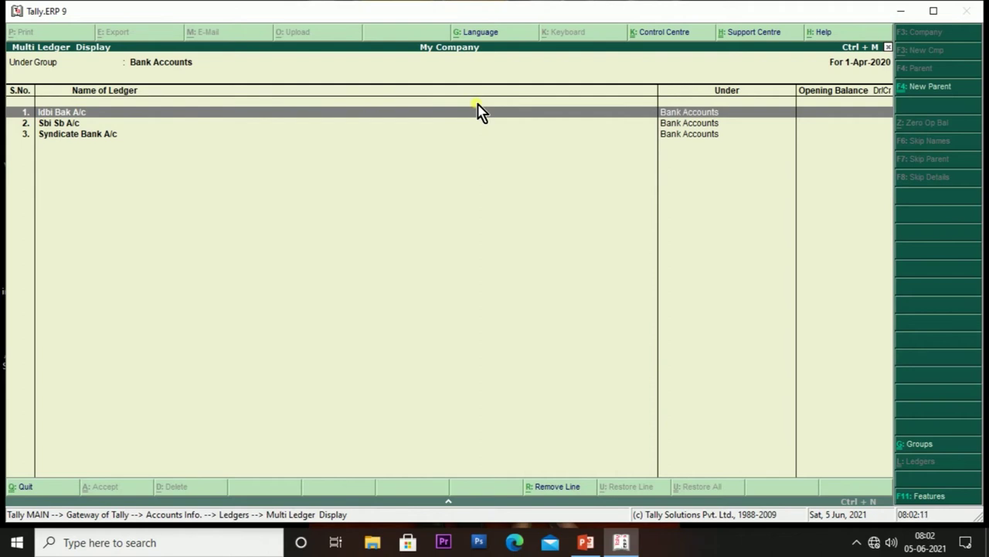
- Examine the ledgers listed under Bank Accounts, and return to the Gateway of Tally
{"action": "key", "text": "Down"}
{"action": "key", "text": "Down"}
{"action": "key", "text": "Up"}
{"action": "key", "text": "Up"}
{"action": "key", "text": "Down"}
{"action": "key", "text": "Down"}
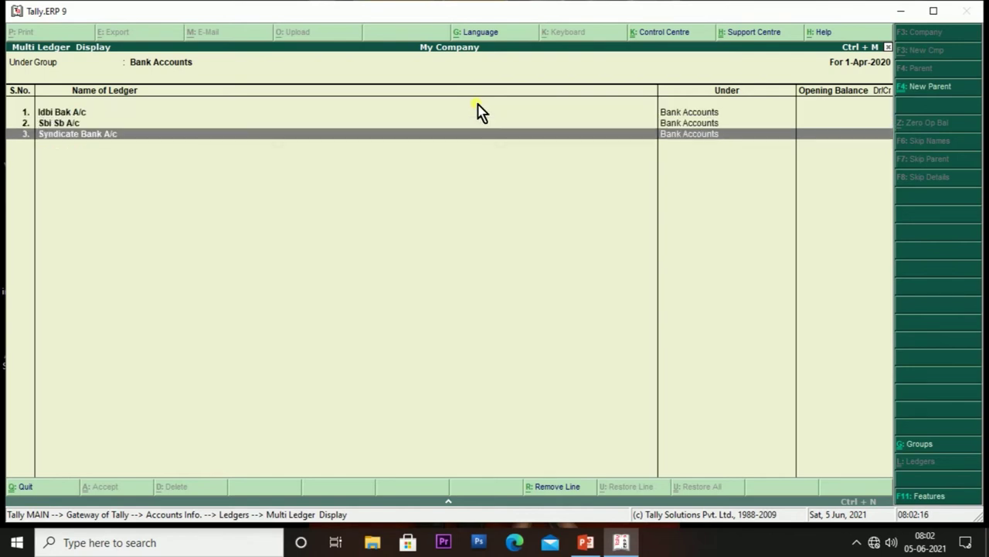
{"action": "key", "text": "Up"}
{"action": "key", "text": "Up"}
{"action": "key", "text": "Down"}
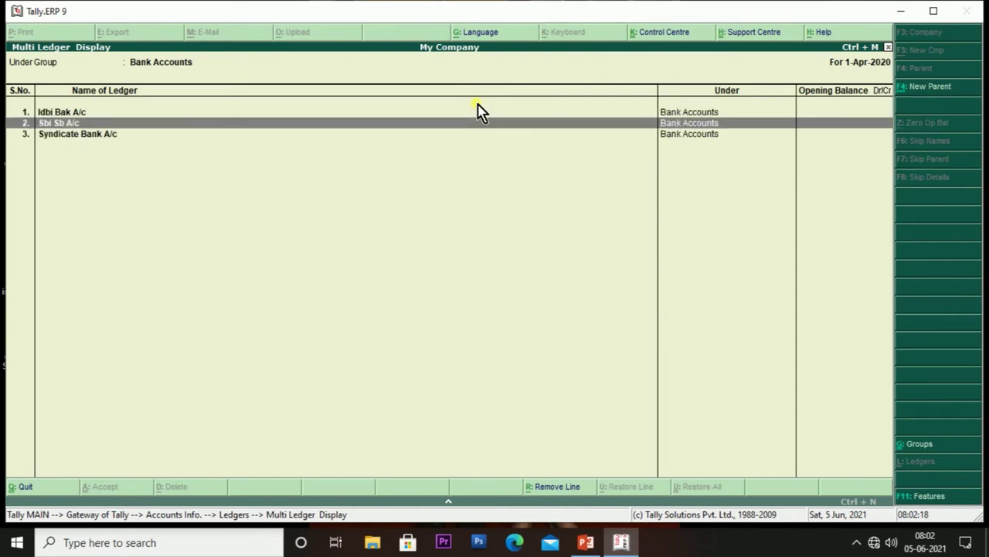
{"action": "key", "text": "Up"}
{"action": "key", "text": "Down"}
{"action": "key", "text": "Down"}
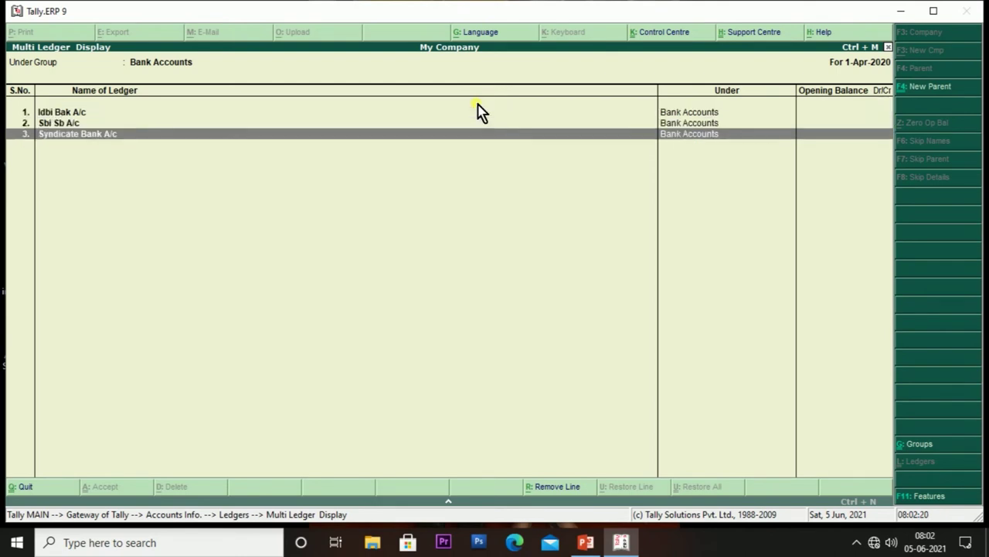
{"action": "key", "text": "Up"}
{"action": "key", "text": "Escape"}
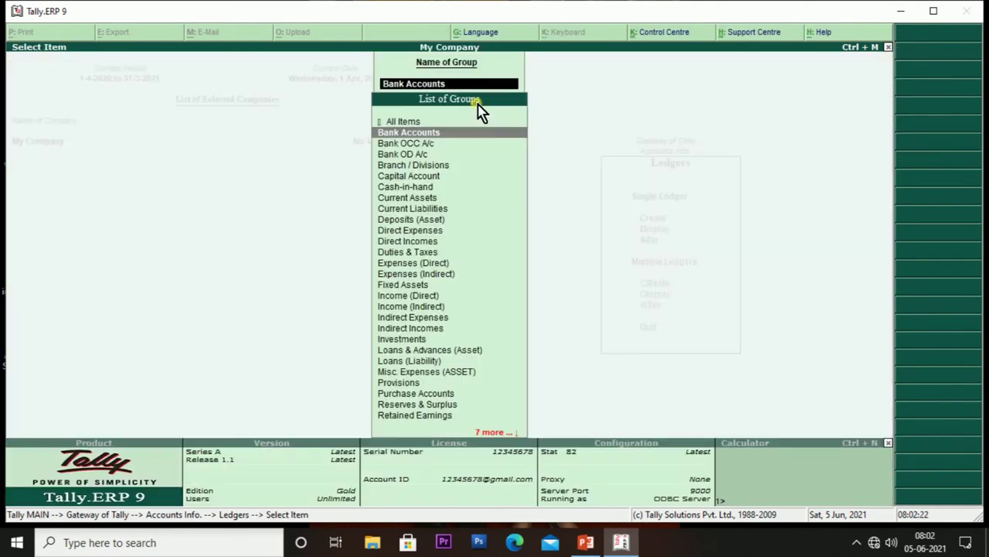
{"action": "key", "text": "Escape"}
{"action": "key", "text": "Escape"}
{"action": "key", "text": "Escape"}
{"action": "key", "text": "Escape"}
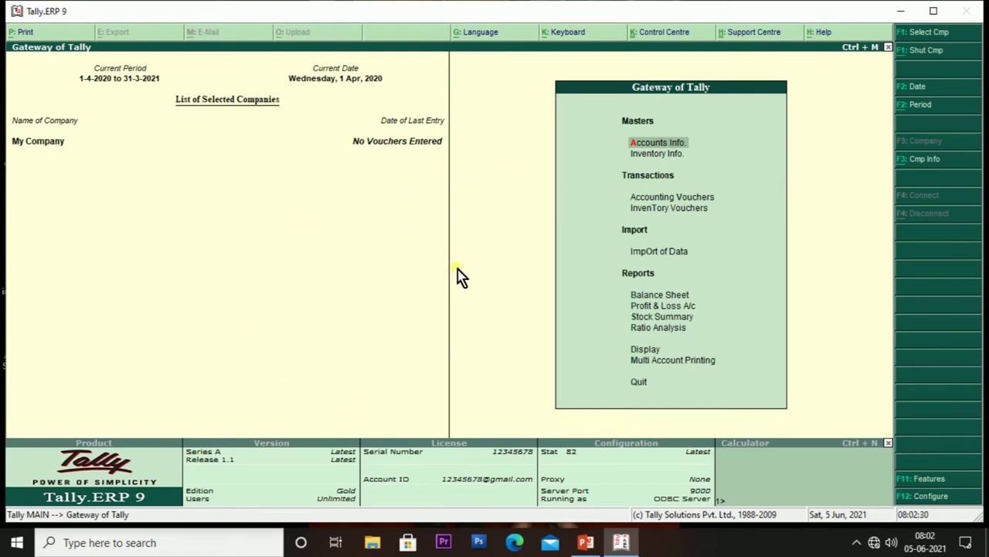
- Open the ledgers of the Bank Accounts group for alteration as multiple ledgers
{"action": "key", "text": "Return"}
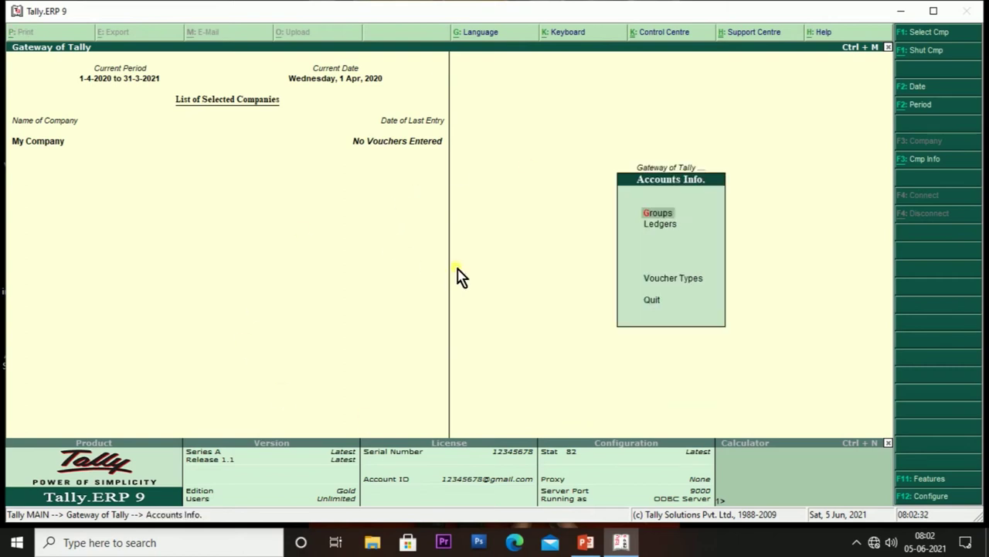
{"action": "key", "text": "Down"}
{"action": "key", "text": "Return"}
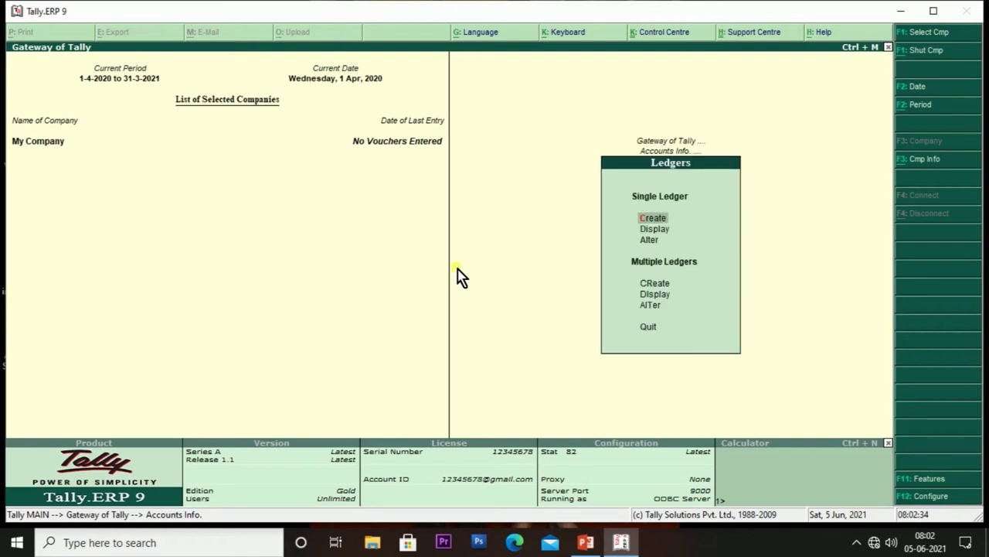
{"action": "key", "text": "Down"}
{"action": "key", "text": "Down"}
{"action": "key", "text": "Down"}
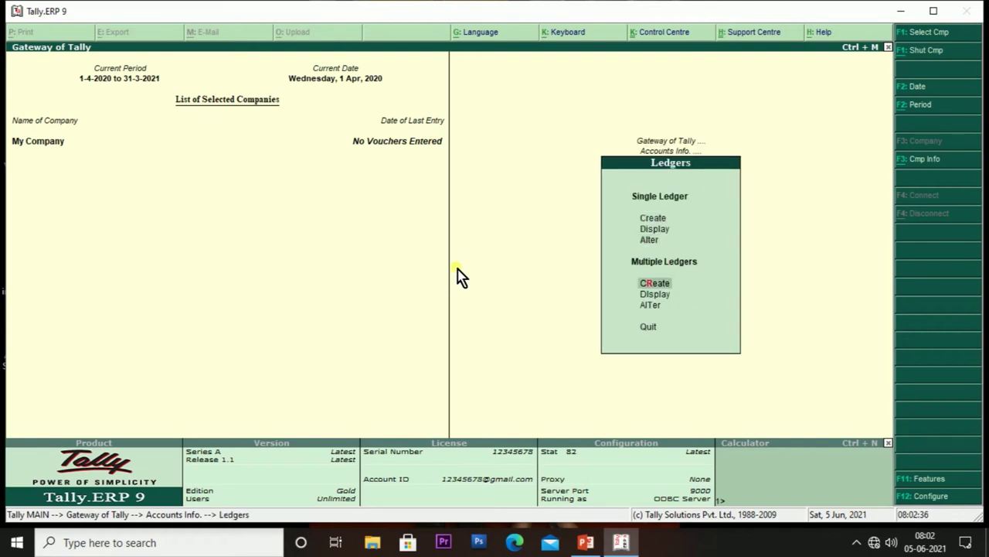
{"action": "key", "text": "Down"}
{"action": "key", "text": "Down"}
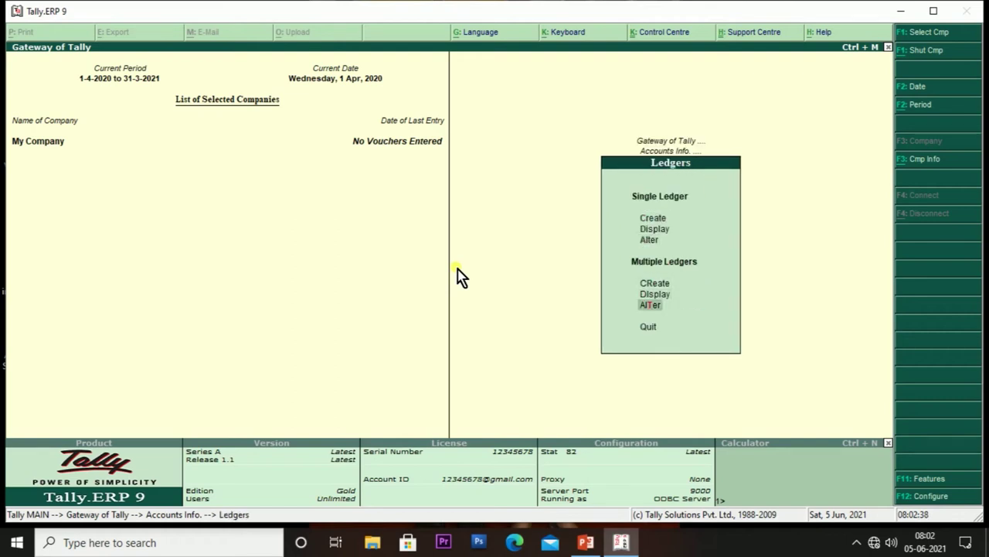
{"action": "key", "text": "Return"}
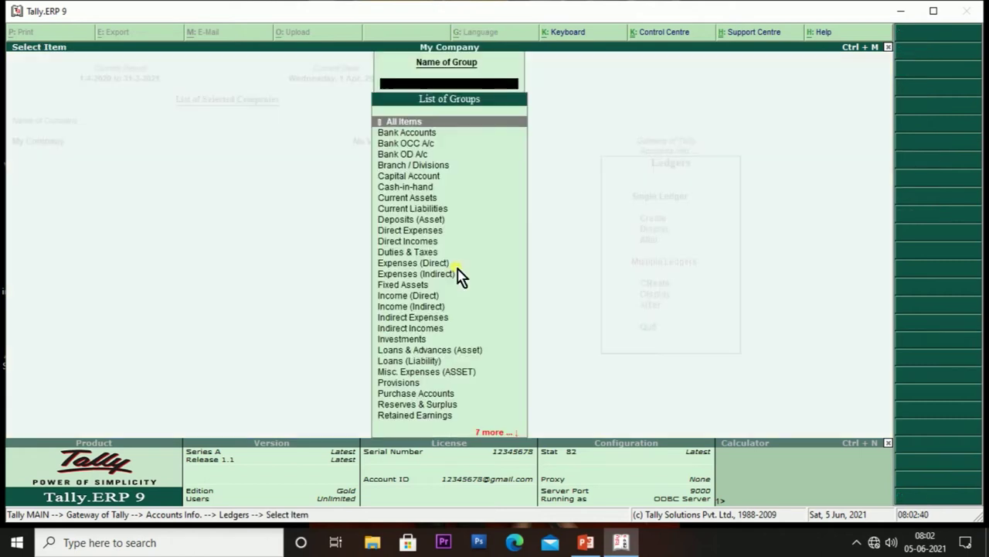
{"action": "key", "text": "Down"}
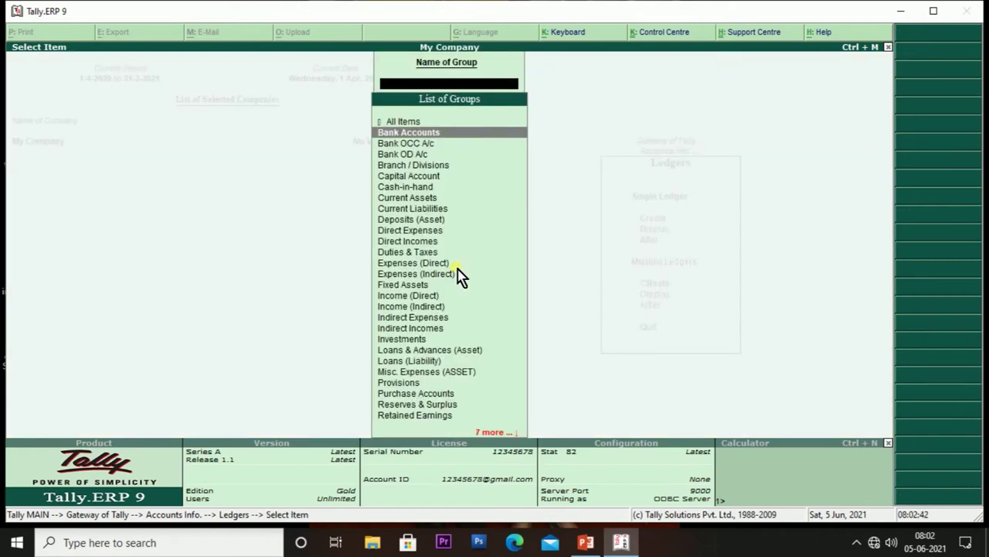
{"action": "key", "text": "Return"}
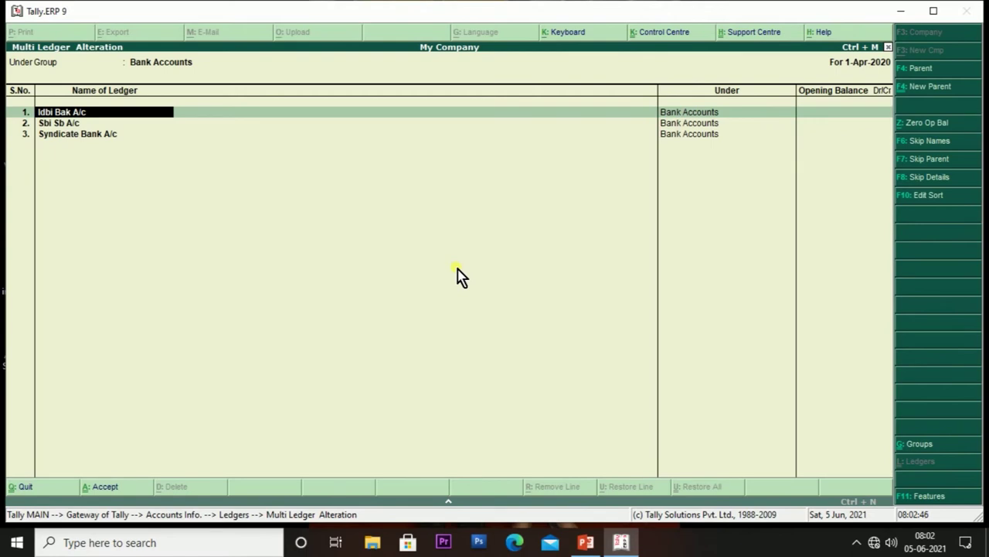
- Rename the Syndicate Bank A/c ledger as Syndicate Bank Account and save the ledger list
{"action": "key", "text": "Return"}
{"action": "key", "text": "Return"}
{"action": "key", "text": "Return"}
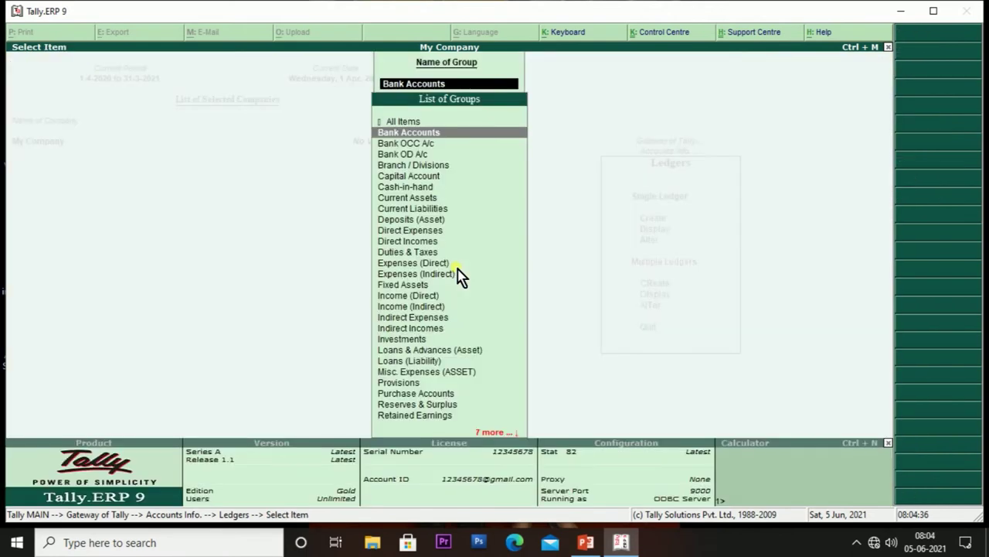
- Review the fields of the Bank Accounts ledgers in multiple alteration, accept the list and reopen it
{"action": "key", "text": "Return"}
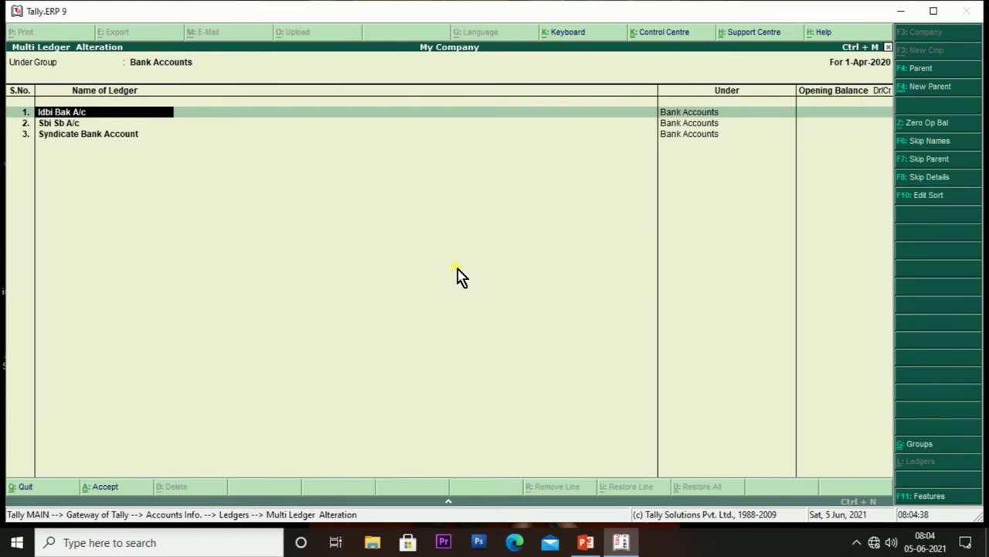
{"action": "key", "text": "Return"}
{"action": "key", "text": "Return"}
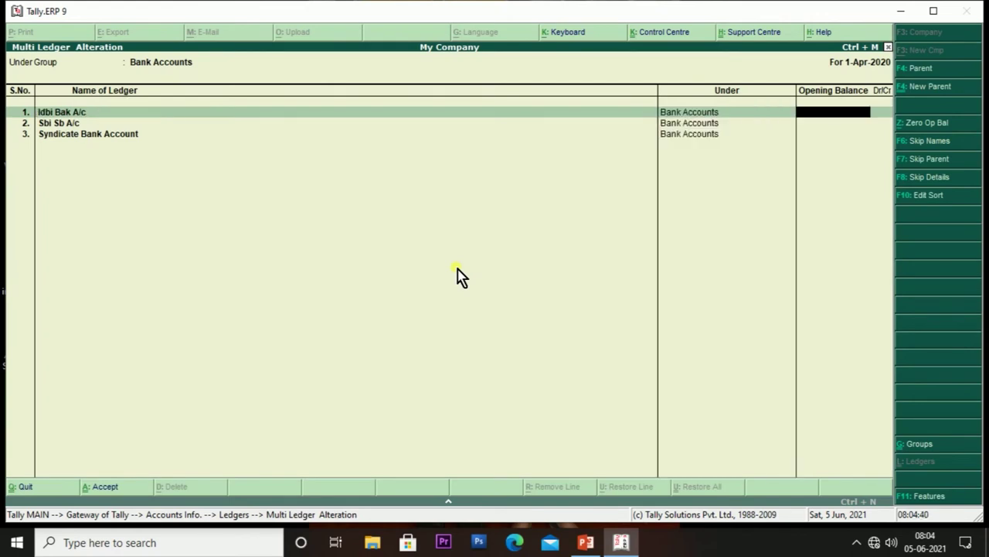
{"action": "key", "text": "Return"}
{"action": "key", "text": "Return"}
{"action": "key", "text": "Return"}
{"action": "key", "text": "Return"}
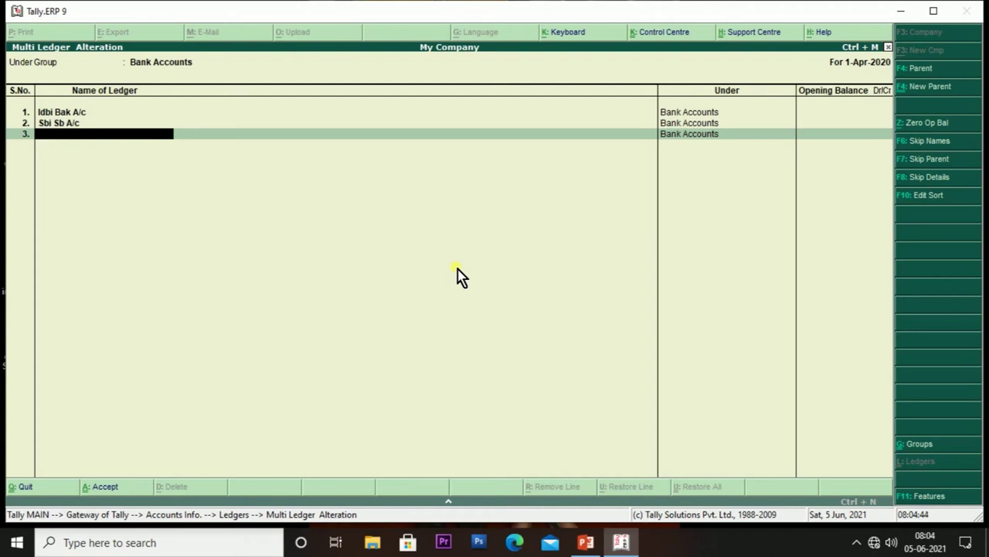
{"action": "key", "text": "ctrl+a"}
{"action": "key", "text": "Return"}
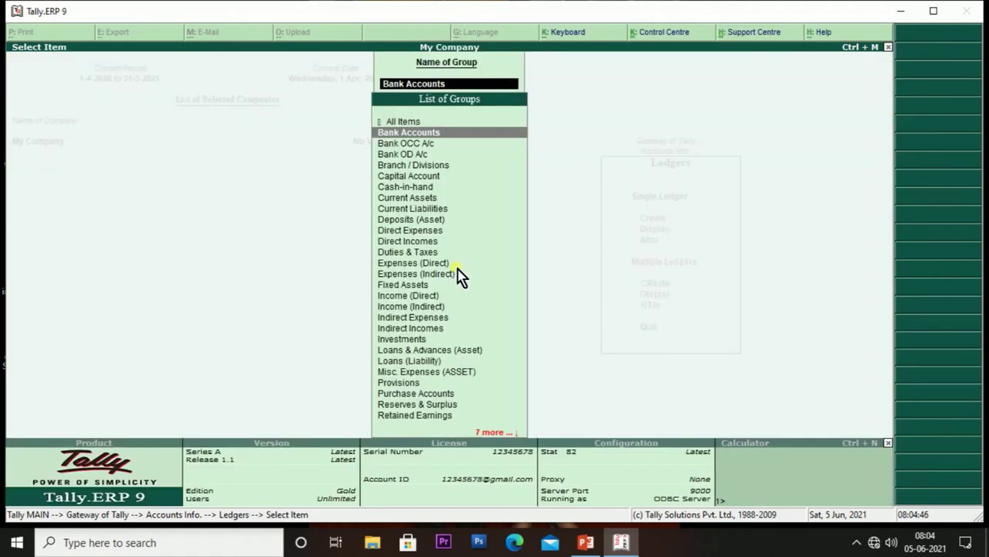
{"action": "key", "text": "Return"}
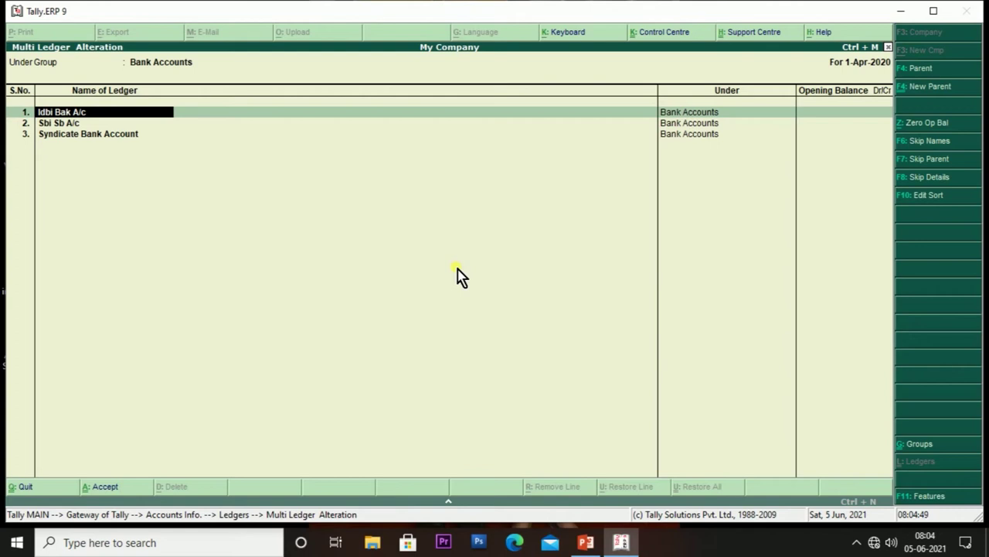
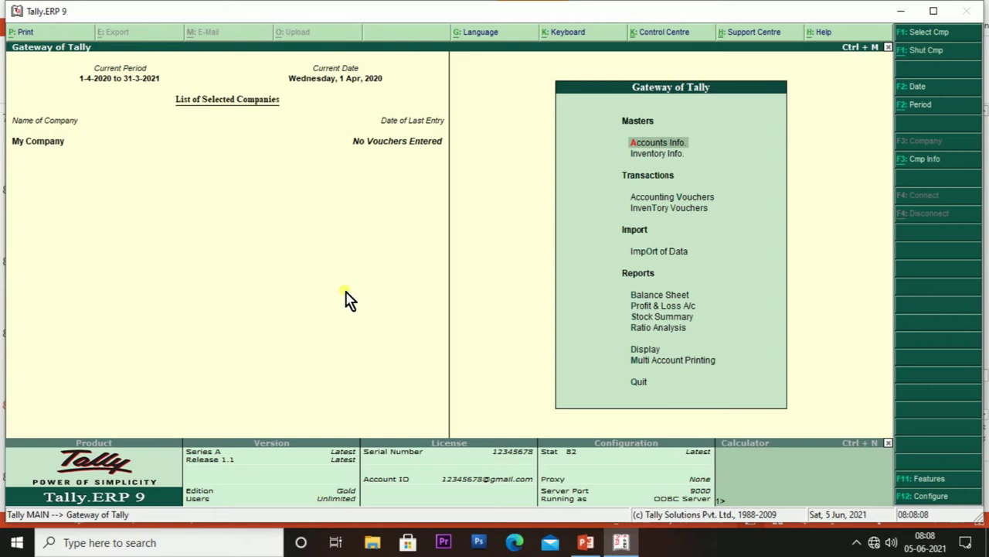
- Open the list of existing voucher types for display from the accounts masters
{"action": "key", "text": "Return"}
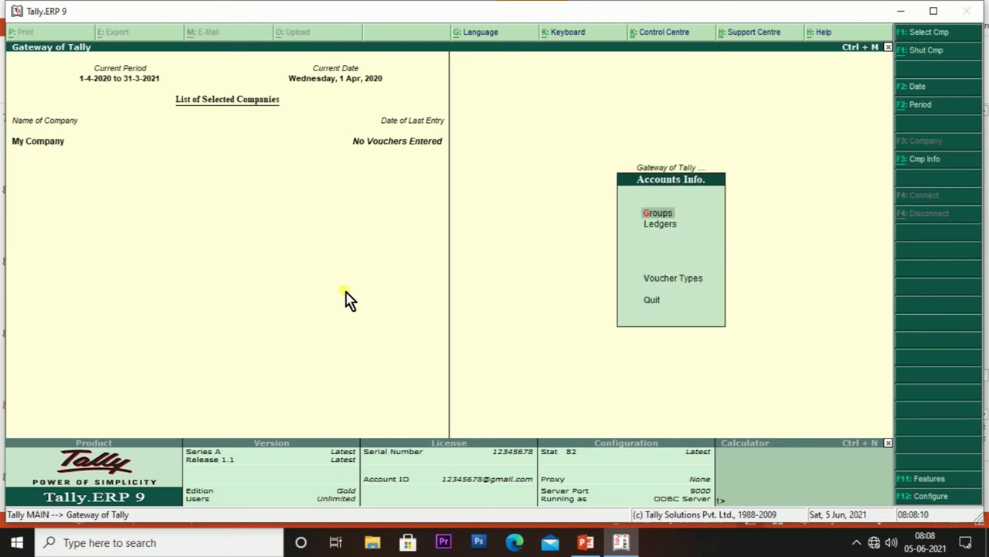
{"action": "key", "text": "Down"}
{"action": "key", "text": "Up"}
{"action": "key", "text": "Down"}
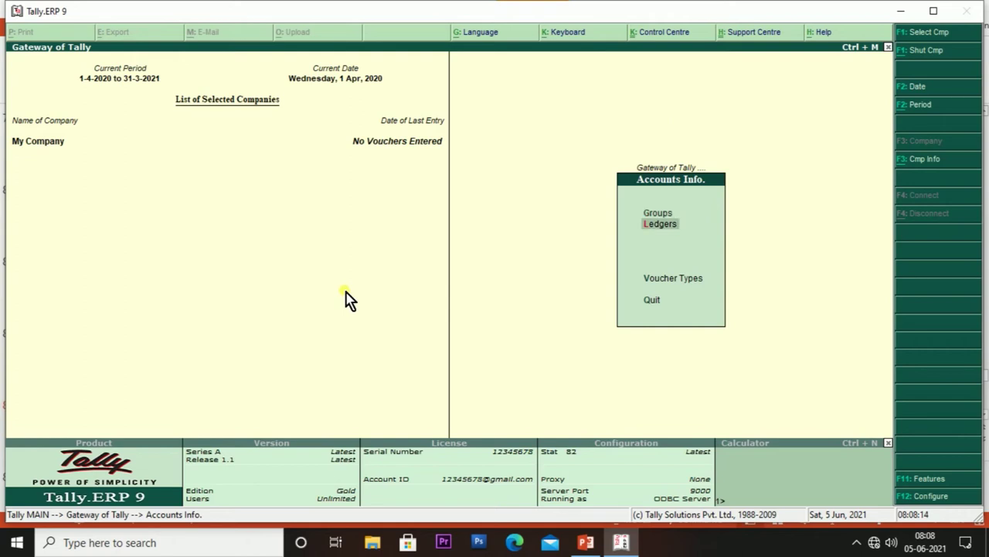
{"action": "key", "text": "Down"}
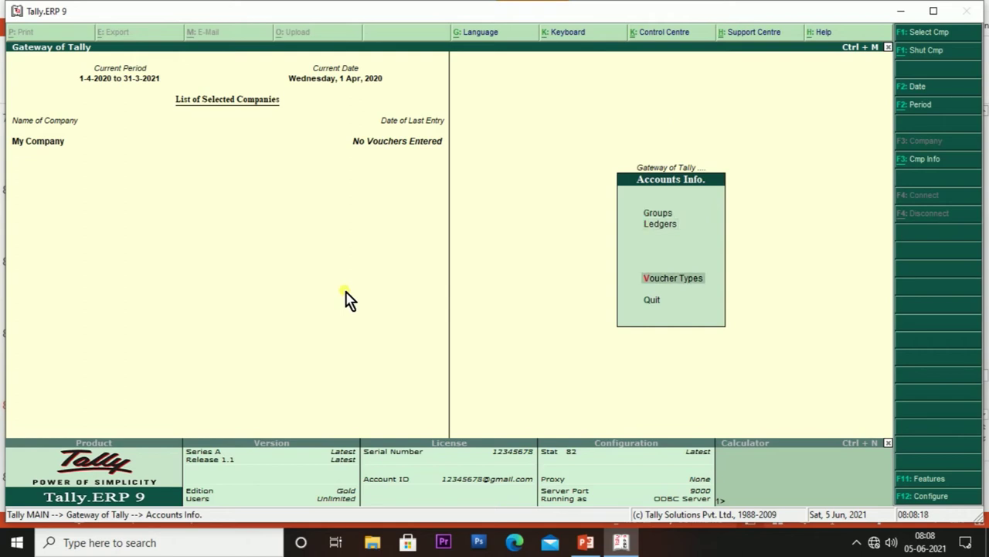
{"action": "key", "text": "Return"}
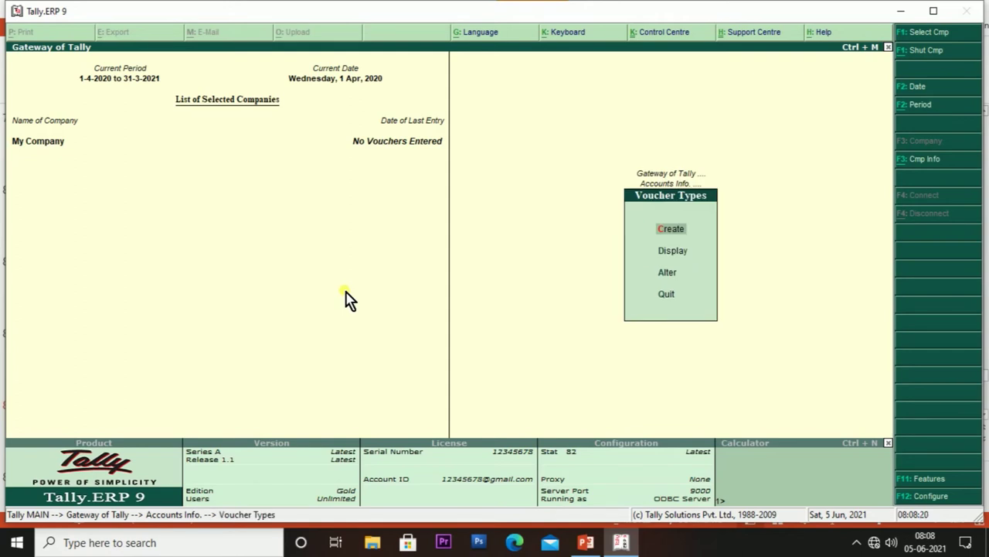
{"action": "key", "text": "Down"}
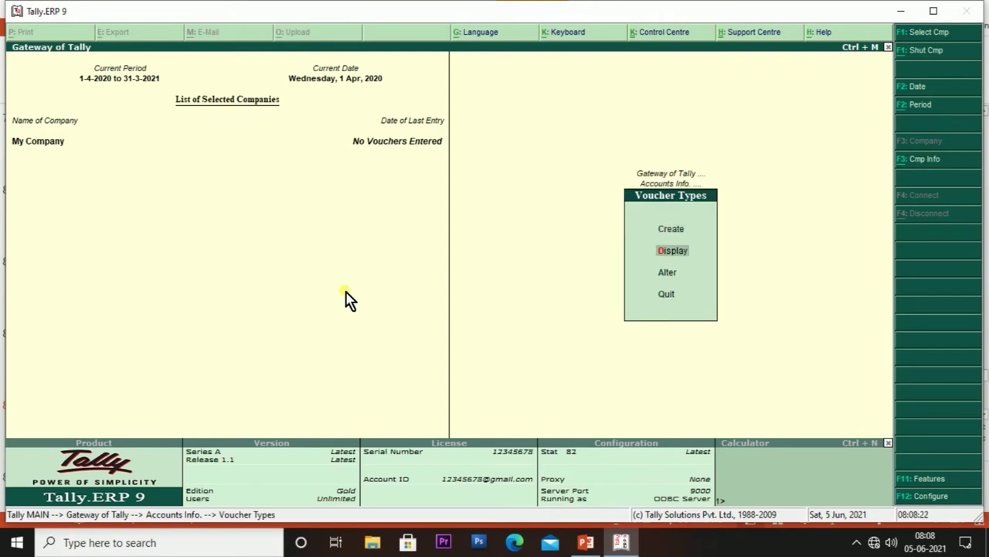
{"action": "key", "text": "Return"}
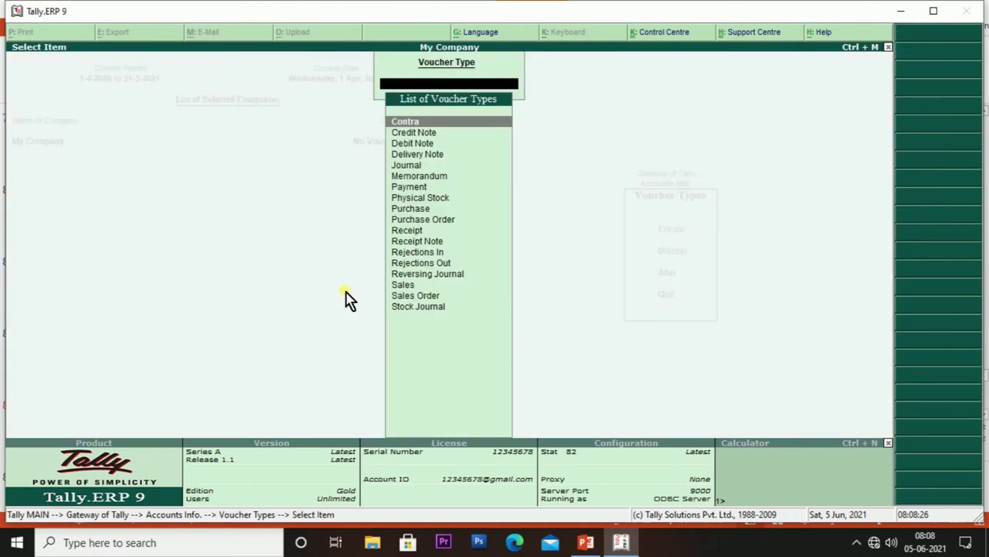
- Examine the predefined voucher types from Contra through Stock Journal, and leave the list
{"action": "key", "text": "Down"}
{"action": "key", "text": "Down"}
{"action": "key", "text": "Down"}
{"action": "key", "text": "Down"}
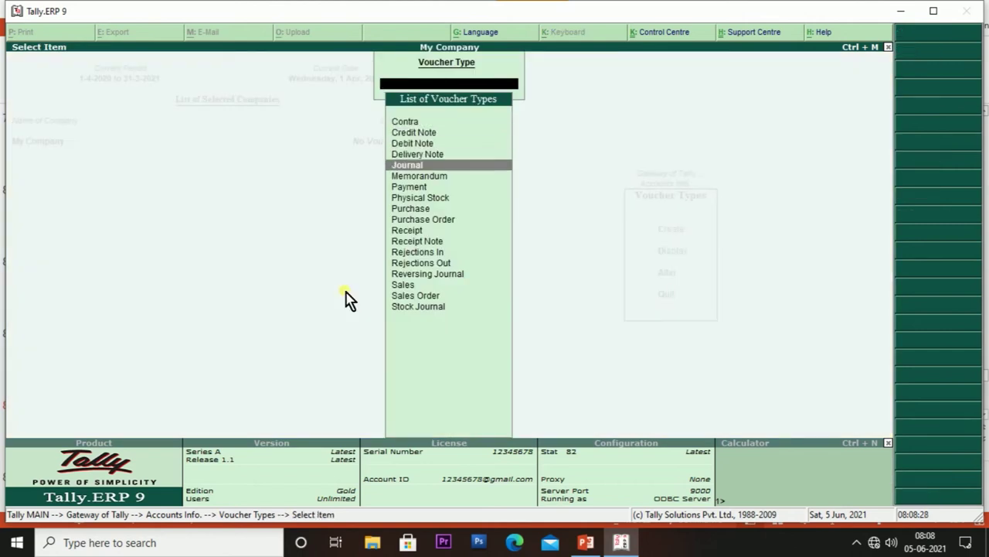
{"action": "key", "text": "Down"}
{"action": "key", "text": "Down"}
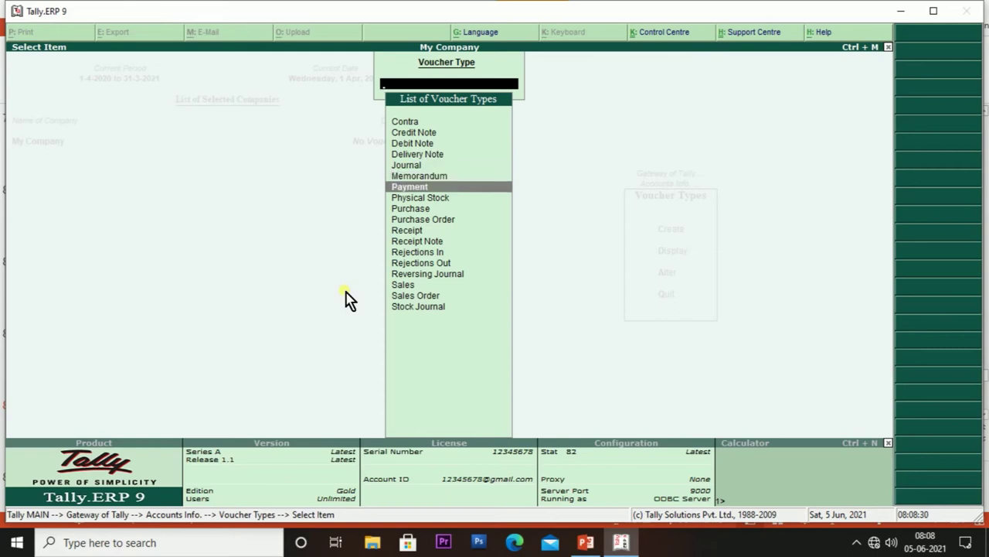
{"action": "key", "text": "Down"}
{"action": "key", "text": "Down"}
{"action": "key", "text": "Down"}
{"action": "key", "text": "Down"}
{"action": "key", "text": "Down"}
{"action": "key", "text": "Down"}
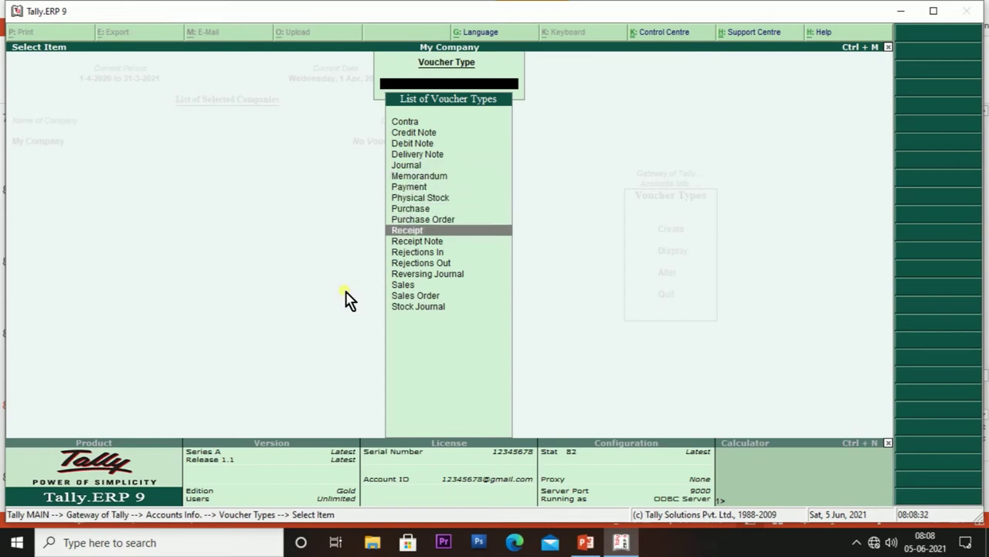
{"action": "key", "text": "Down"}
{"action": "key", "text": "Down"}
{"action": "key", "text": "Down"}
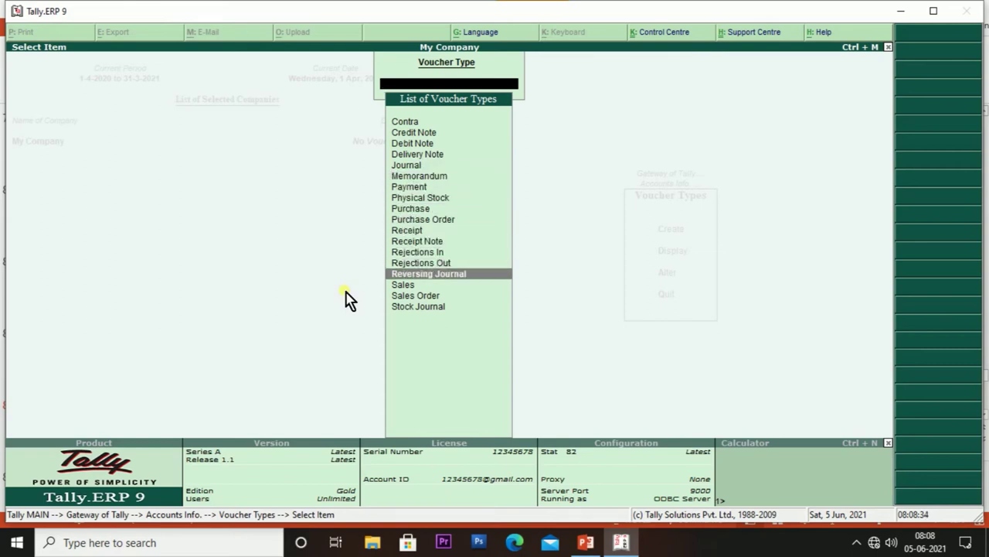
{"action": "key", "text": "Down"}
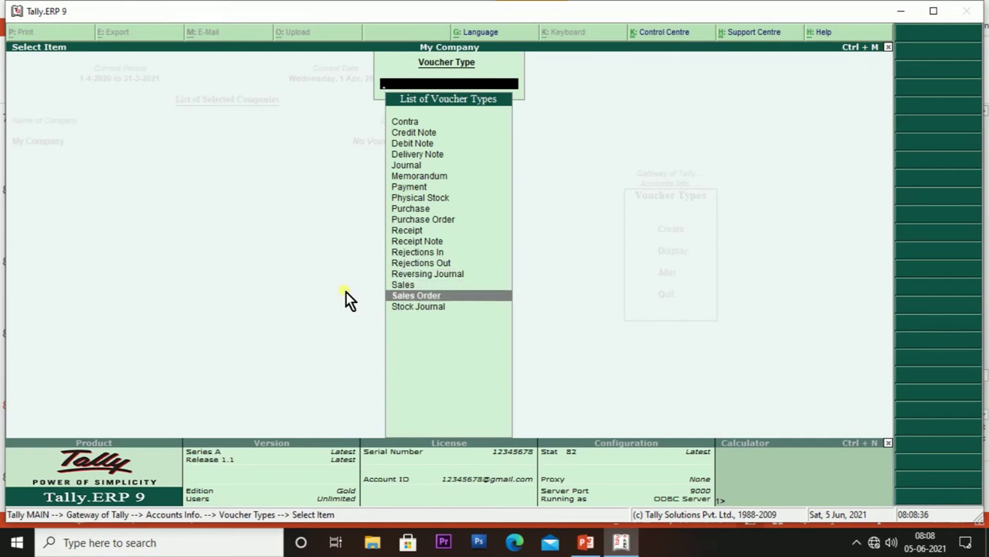
{"action": "key", "text": "Down"}
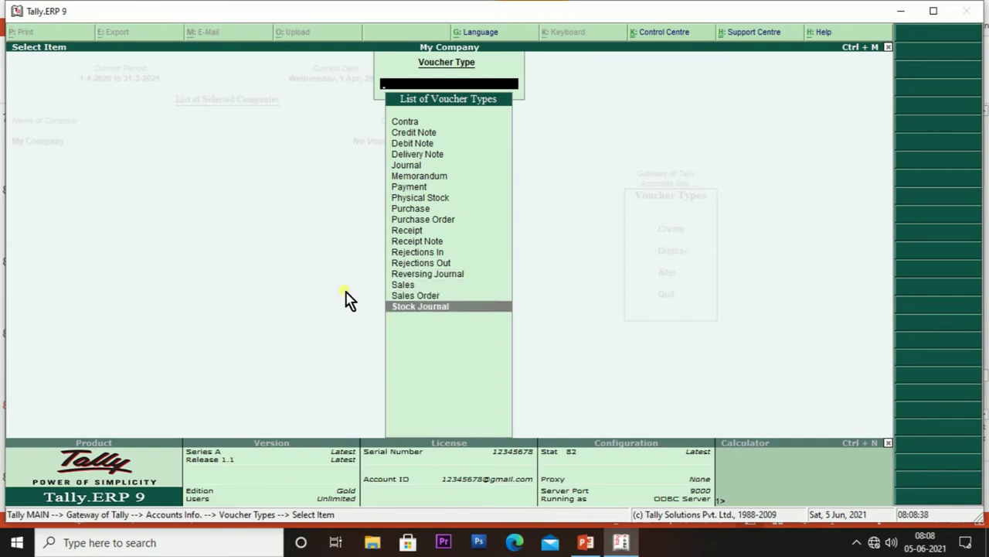
{"action": "key", "text": "Up"}
{"action": "key", "text": "Up"}
{"action": "key", "text": "Up"}
{"action": "key", "text": "Up"}
{"action": "key", "text": "Up"}
{"action": "key", "text": "Up"}
{"action": "key", "text": "Up"}
{"action": "key", "text": "Up"}
{"action": "key", "text": "Up"}
{"action": "key", "text": "Up"}
{"action": "key", "text": "Up"}
{"action": "key", "text": "Up"}
{"action": "key", "text": "Up"}
{"action": "key", "text": "Up"}
{"action": "key", "text": "Up"}
{"action": "key", "text": "Up"}
{"action": "key", "text": "Up"}
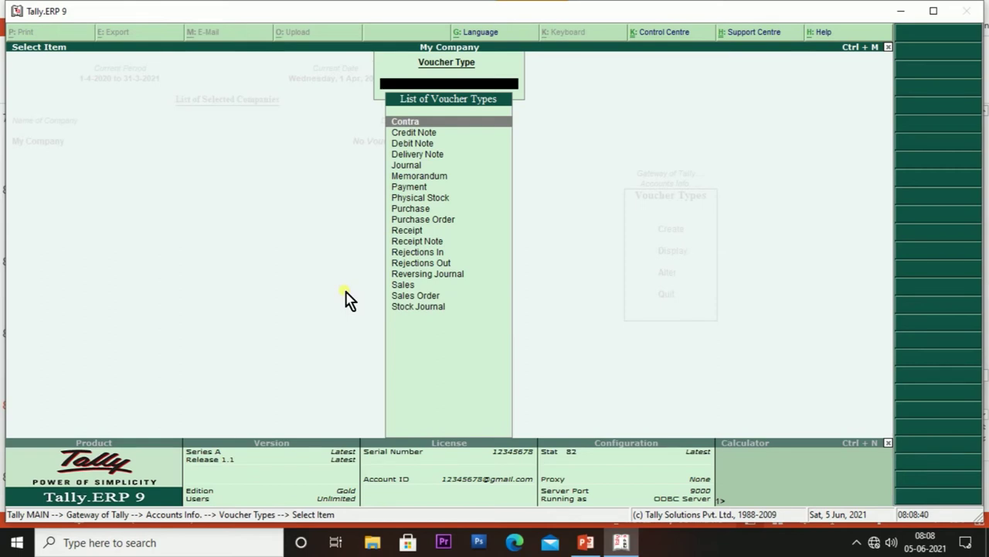
{"action": "key", "text": "Down"}
{"action": "key", "text": "Down"}
{"action": "key", "text": "Down"}
{"action": "key", "text": "Down"}
{"action": "key", "text": "Down"}
{"action": "key", "text": "Down"}
{"action": "key", "text": "Down"}
{"action": "key", "text": "Down"}
{"action": "key", "text": "Down"}
{"action": "key", "text": "Down"}
{"action": "key", "text": "Down"}
{"action": "key", "text": "Down"}
{"action": "key", "text": "Down"}
{"action": "key", "text": "Down"}
{"action": "key", "text": "Down"}
{"action": "key", "text": "Down"}
{"action": "key", "text": "Down"}
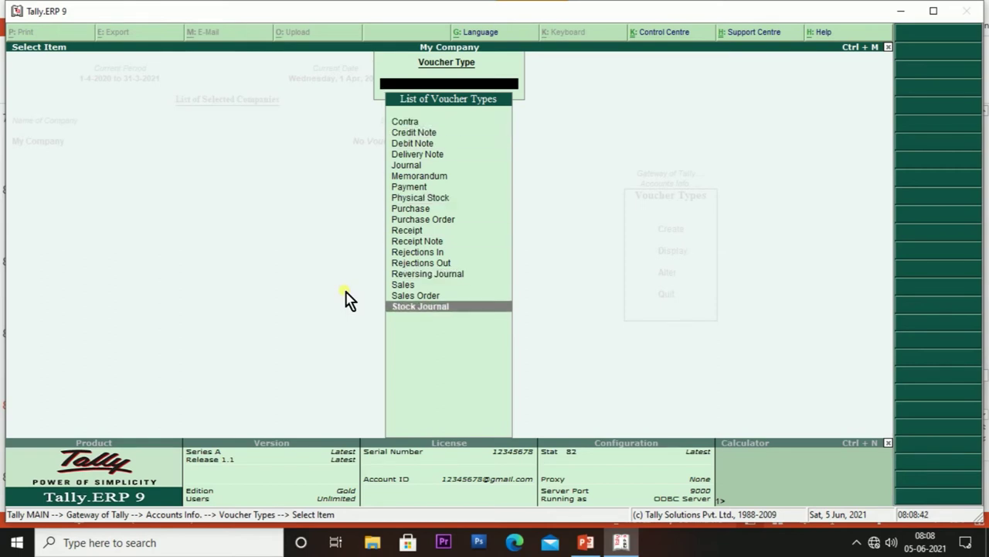
{"action": "key", "text": "Escape"}
- Start creating a new voucher type named Sales Invoice, leaving its alias empty
{"action": "key", "text": "Up"}
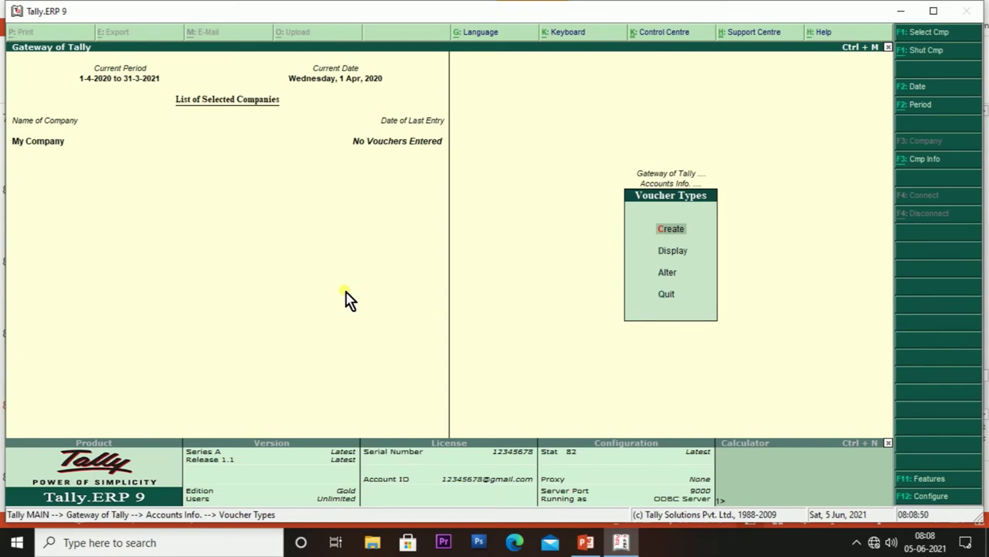
{"action": "key", "text": "Return"}
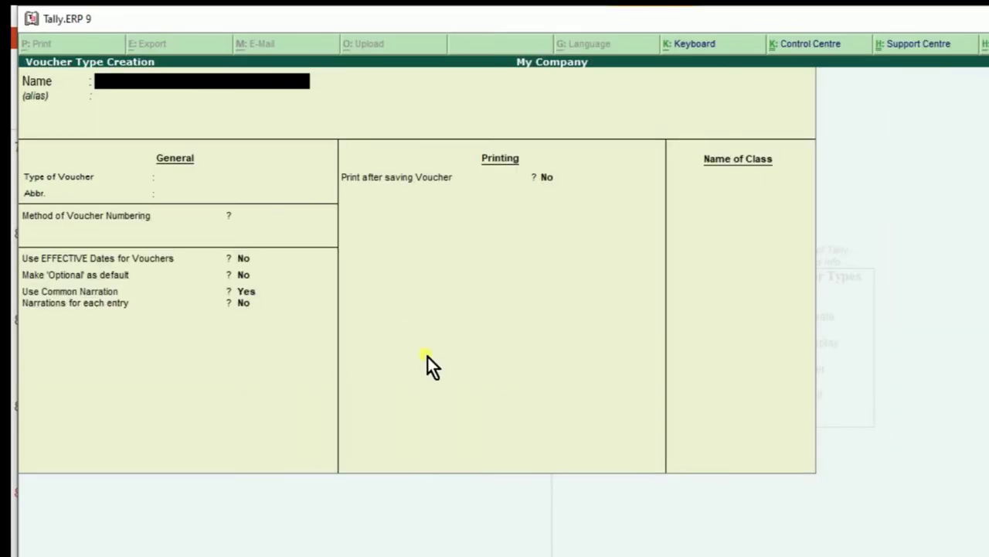
{"action": "type", "text": "Sales Invoice"}
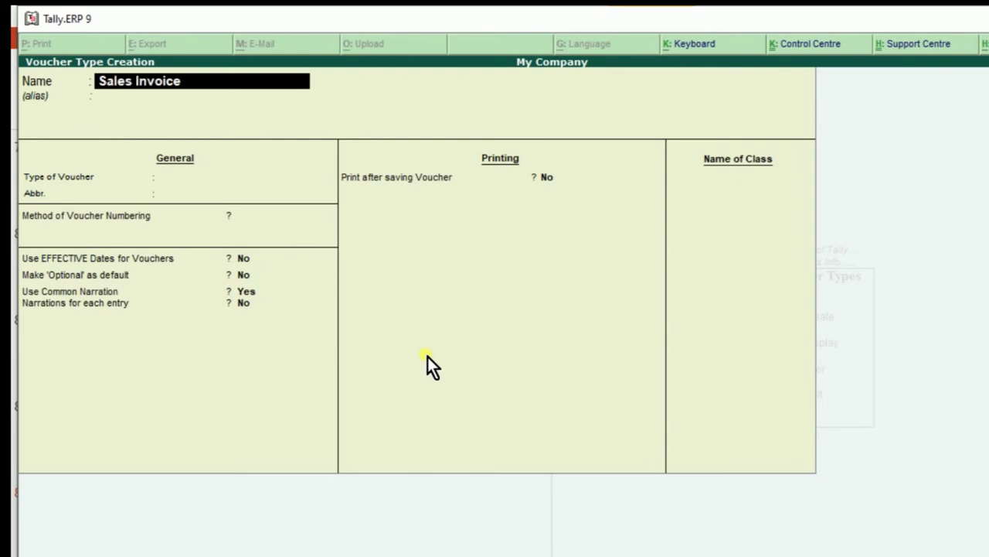
{"action": "key", "text": "Return"}
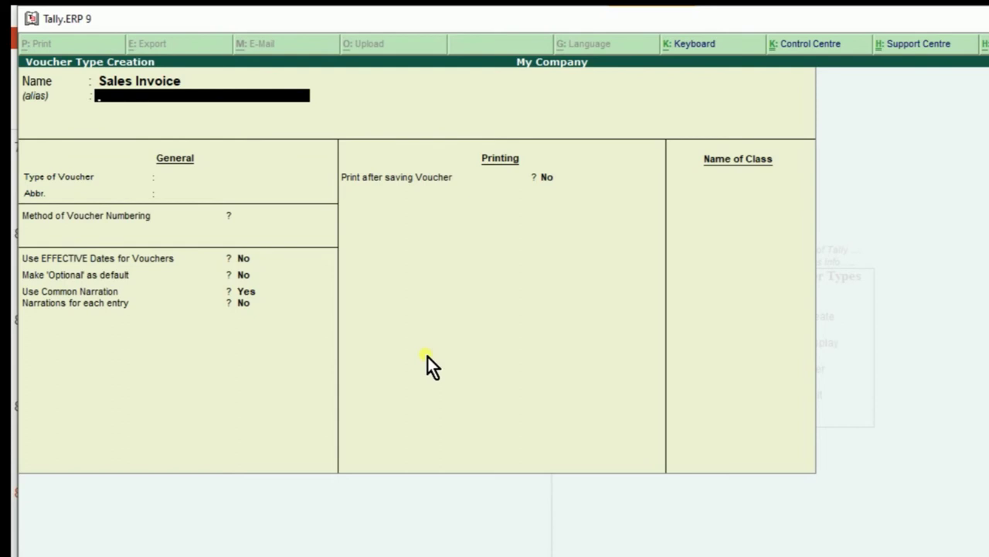
{"action": "key", "text": "Return"}
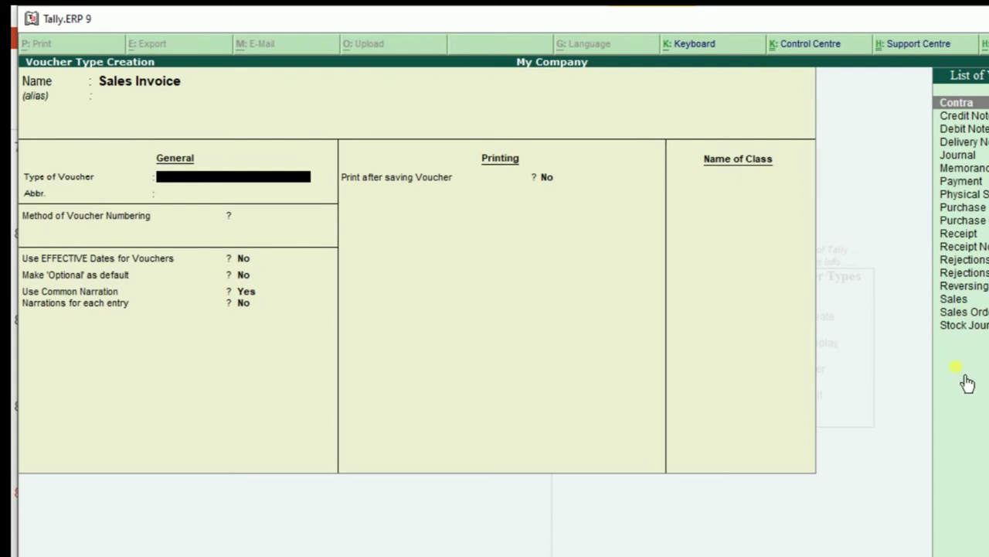
- Set the new voucher type's type of voucher to Sales, keeping the abbreviation Sale
{"action": "key", "text": "Down"}
{"action": "key", "text": "Down"}
{"action": "key", "text": "Down"}
{"action": "key", "text": "Down"}
{"action": "key", "text": "Down"}
{"action": "key", "text": "Down"}
{"action": "key", "text": "Down"}
{"action": "key", "text": "Down"}
{"action": "key", "text": "Down"}
{"action": "key", "text": "Down"}
{"action": "key", "text": "Down"}
{"action": "key", "text": "Down"}
{"action": "key", "text": "Down"}
{"action": "key", "text": "Down"}
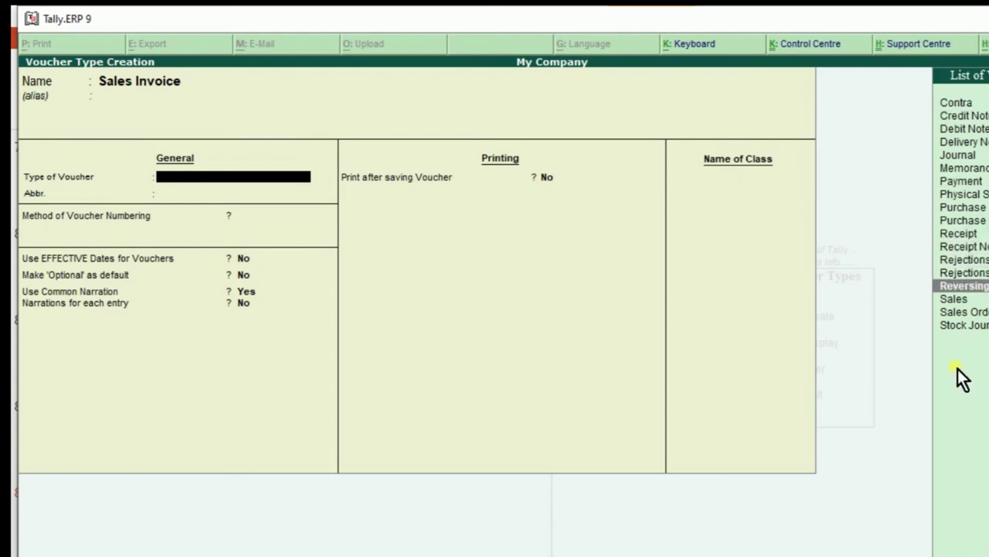
{"action": "key", "text": "Down"}
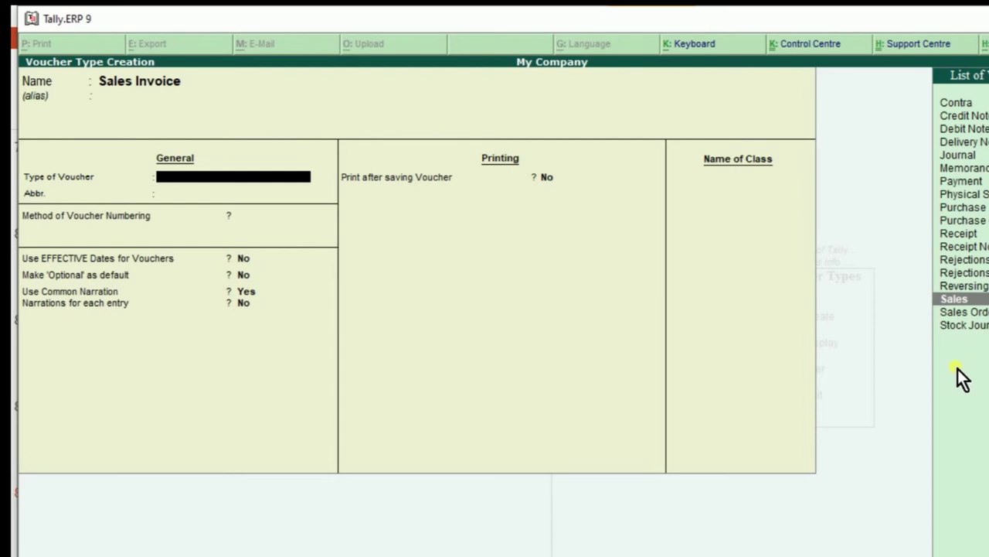
{"action": "key", "text": "Return"}
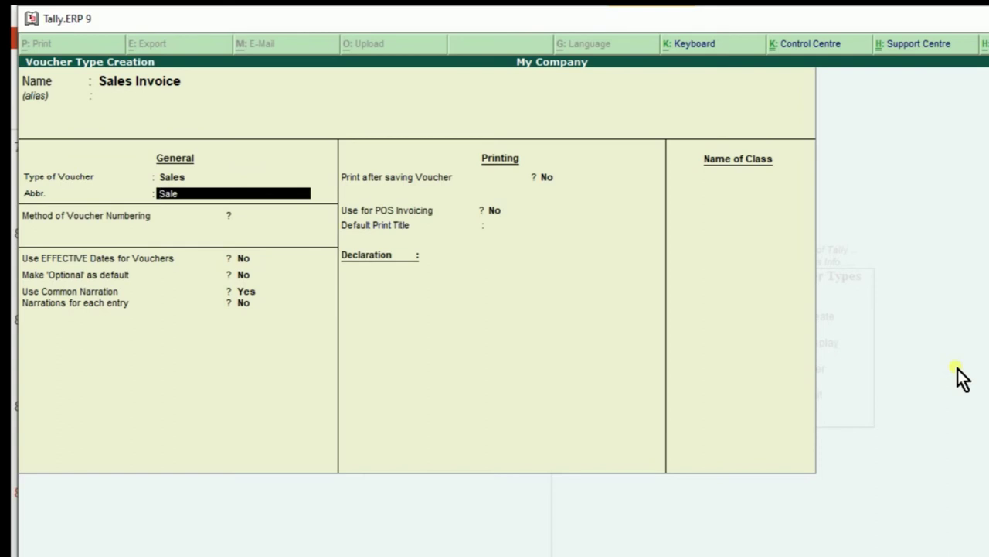
{"action": "key", "text": "Return"}
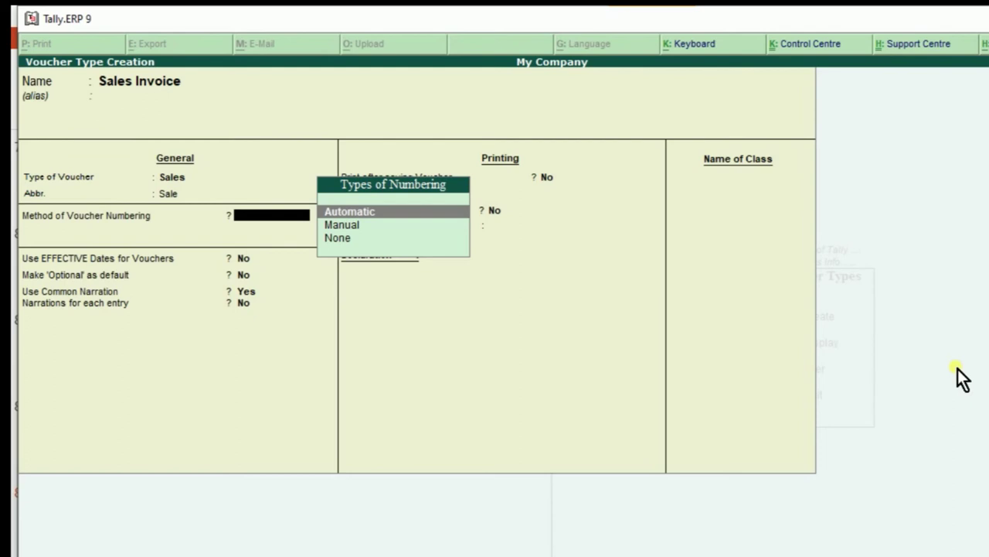
- Set the method of voucher numbering to Manual and prevent duplicates to Yes
{"action": "key", "text": "Down"}
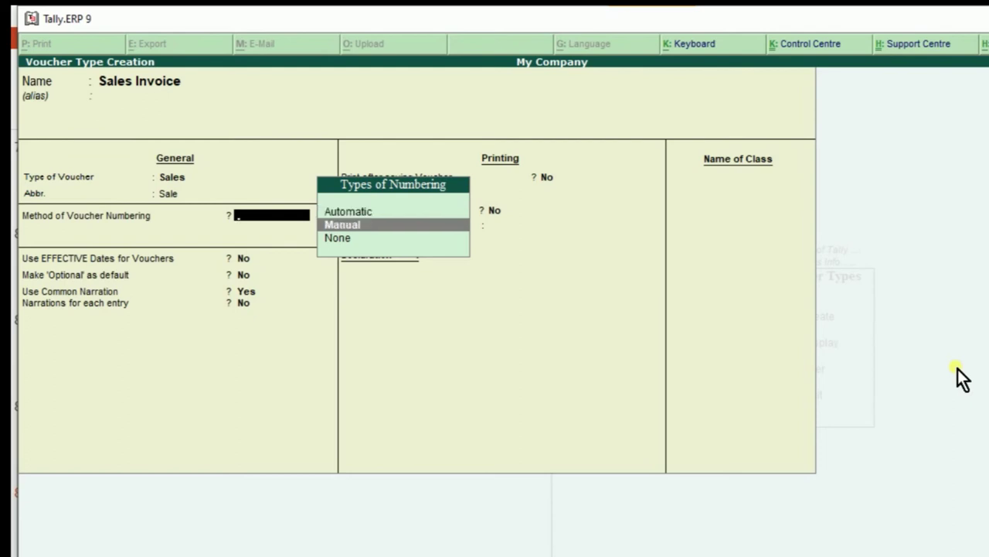
{"action": "key", "text": "Return"}
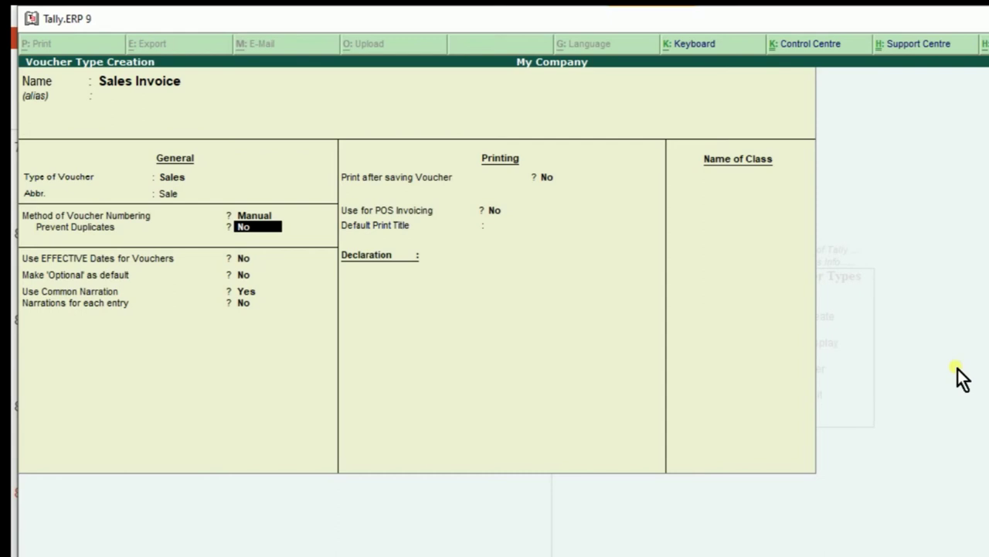
{"action": "type", "text": "y"}
{"action": "key", "text": "Return"}
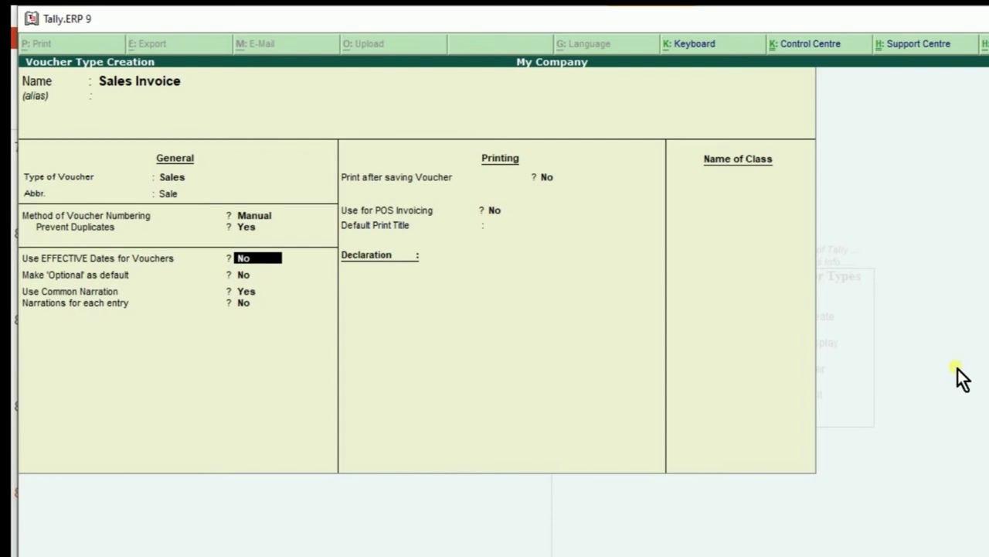
- Set effective dates for vouchers to Yes, keeping optional default No, common narration Yes and narrations for each entry No
{"action": "type", "text": "y"}
{"action": "key", "text": "Return"}
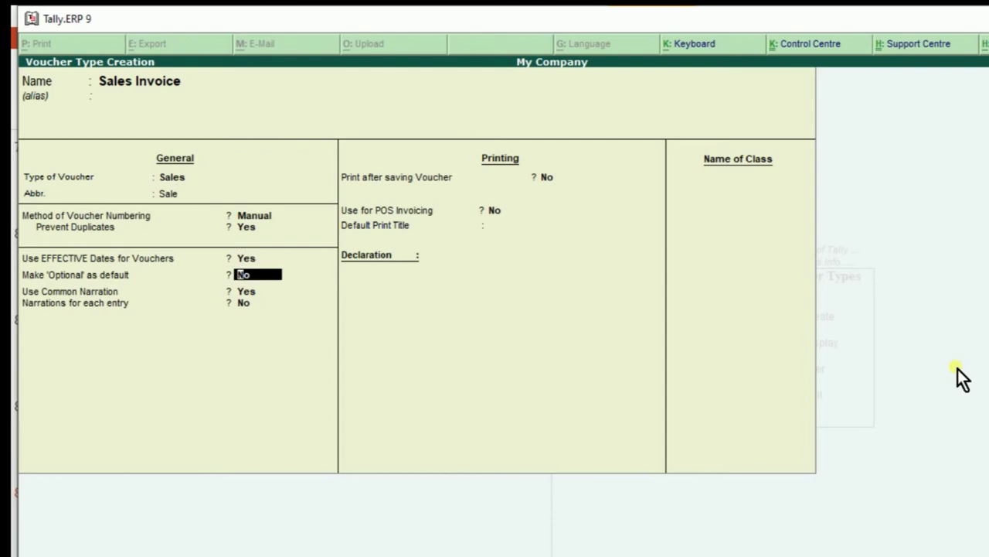
{"action": "key", "text": "Return"}
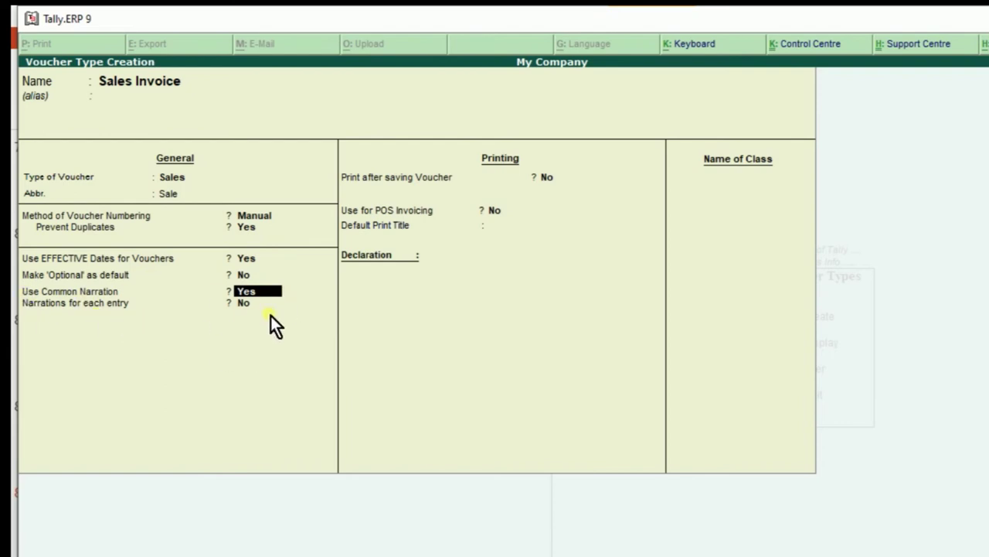
{"action": "key", "text": "Return"}
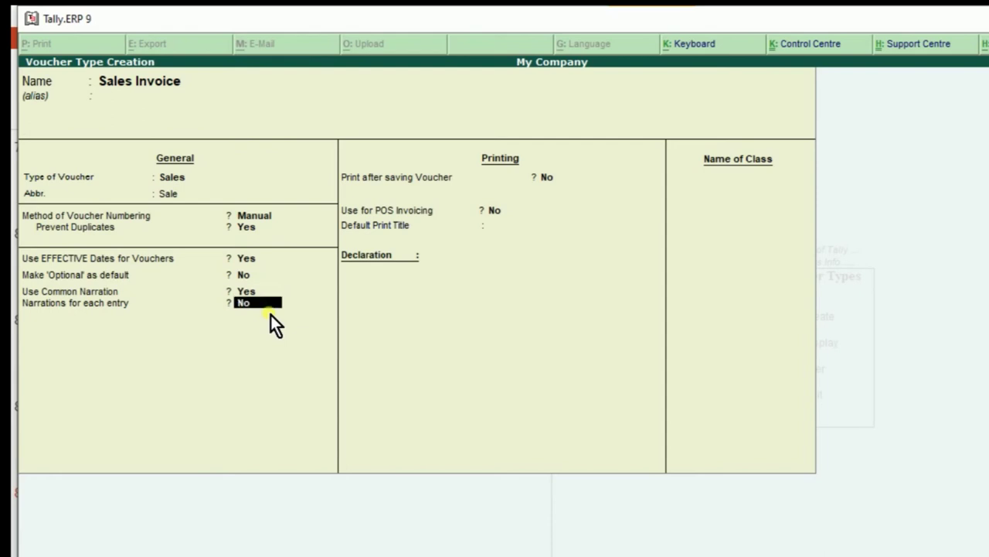
{"action": "key", "text": "Return"}
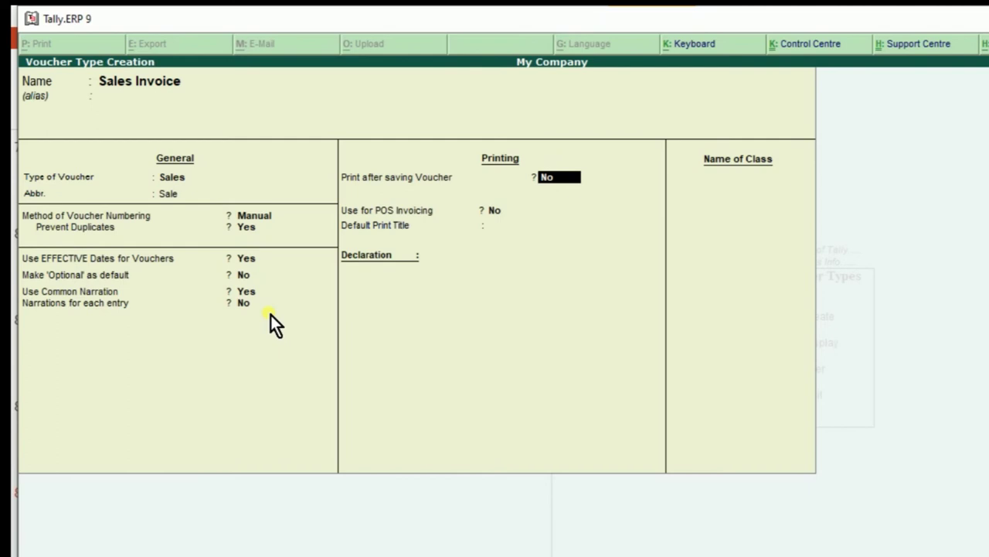
- Keep the default printing options, leave print title, declaration and class name empty, and save the voucher type
{"action": "key", "text": "Return"}
{"action": "key", "text": "Return"}
{"action": "key", "text": "Return"}
{"action": "key", "text": "Return"}
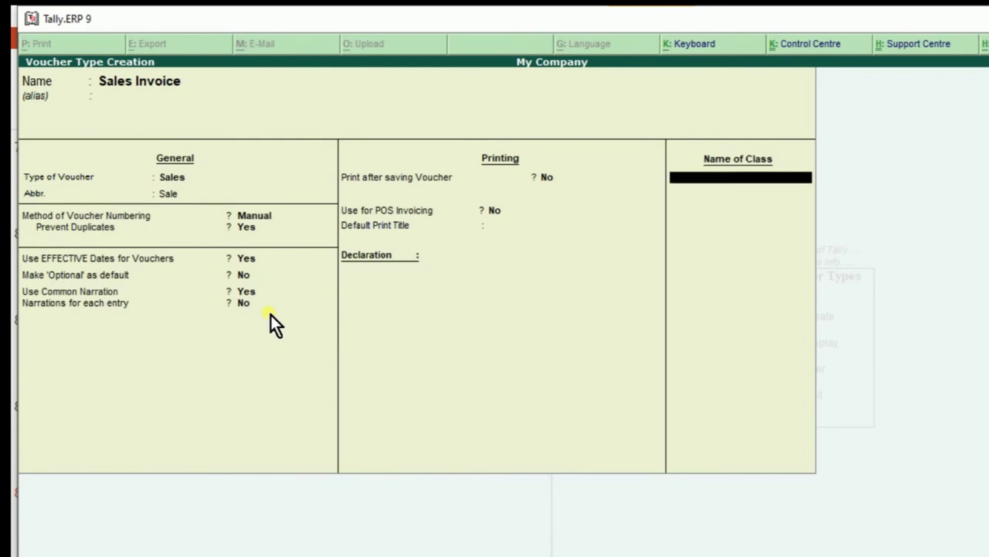
{"action": "key", "text": "BackSpace"}
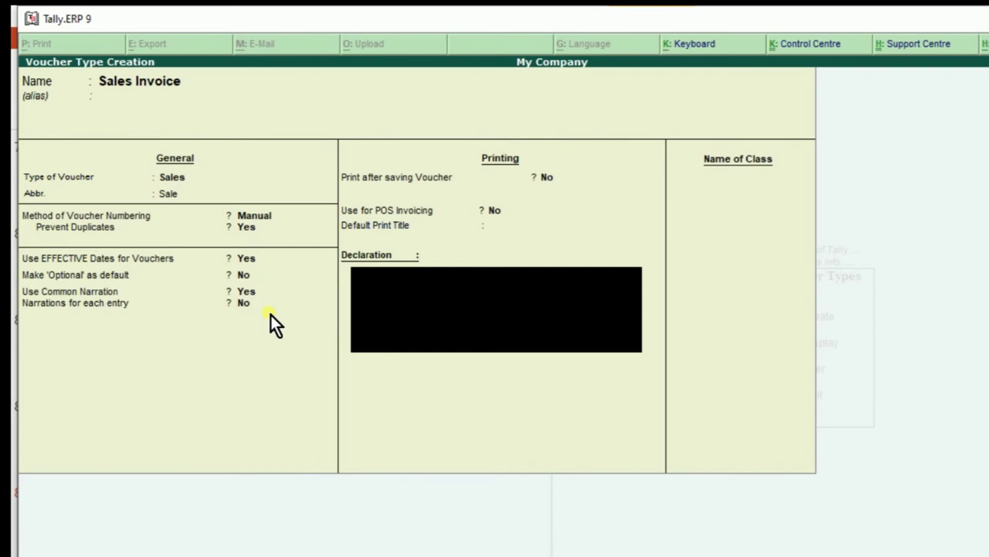
{"action": "key", "text": "Return"}
{"action": "key", "text": "Return"}
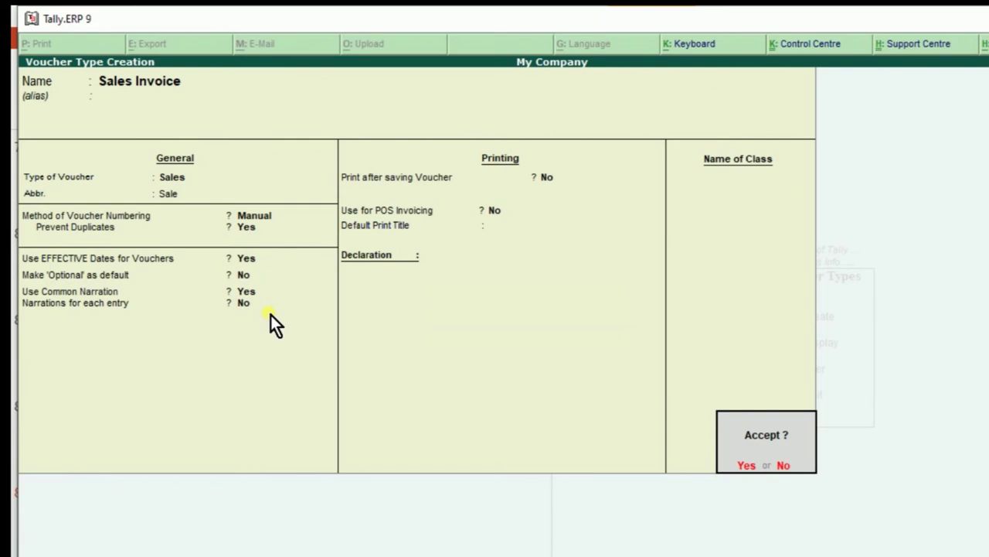
{"action": "key", "text": "Return"}
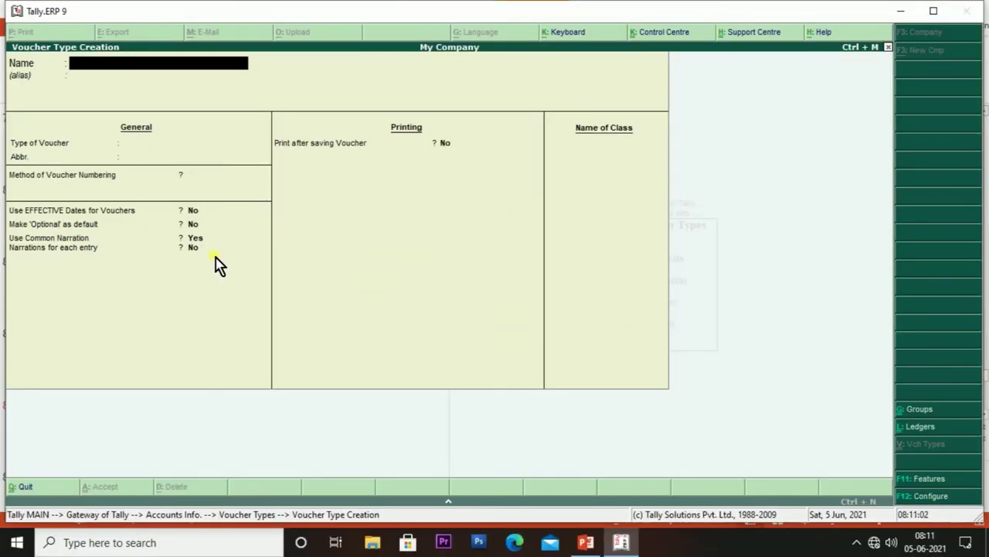
- Leave voucher type creation and return to the Gateway of Tally
{"action": "key", "text": "Escape"}
{"action": "key", "text": "Return"}
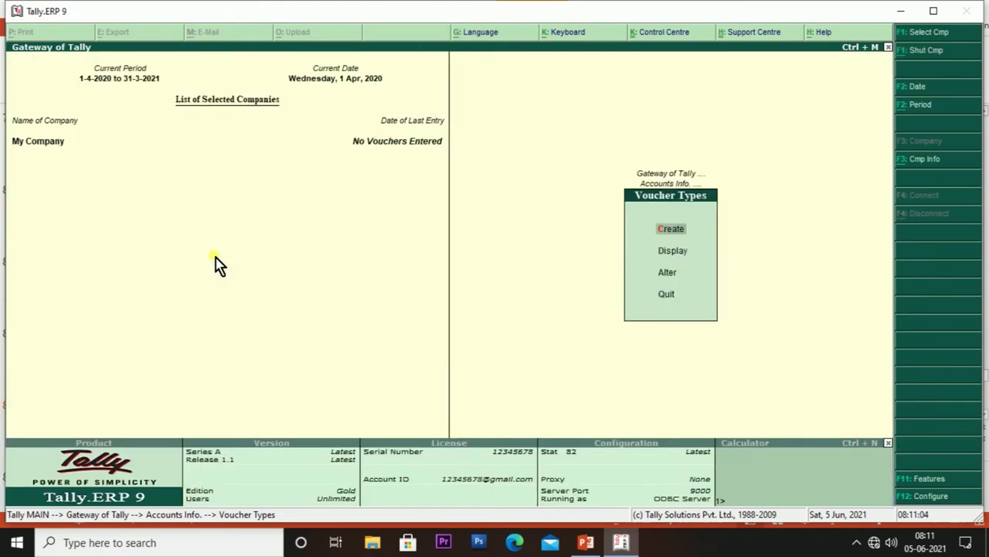
{"action": "key", "text": "Escape"}
{"action": "key", "text": "Escape"}
{"action": "key", "text": "Escape"}
{"action": "key", "text": "Escape"}
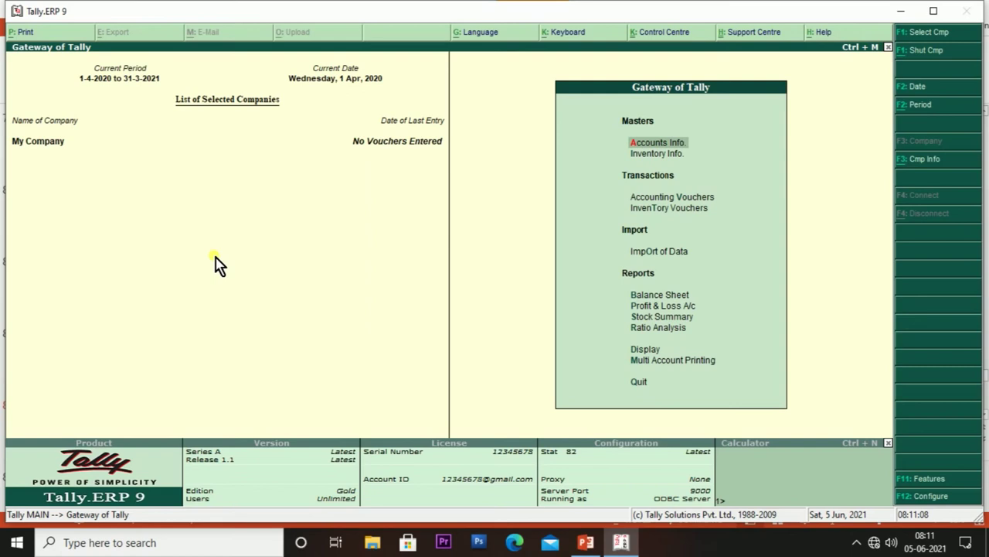
- Display the Sales Invoice voucher type to review its settings, and return to the voucher type options
{"action": "key", "text": "Down"}
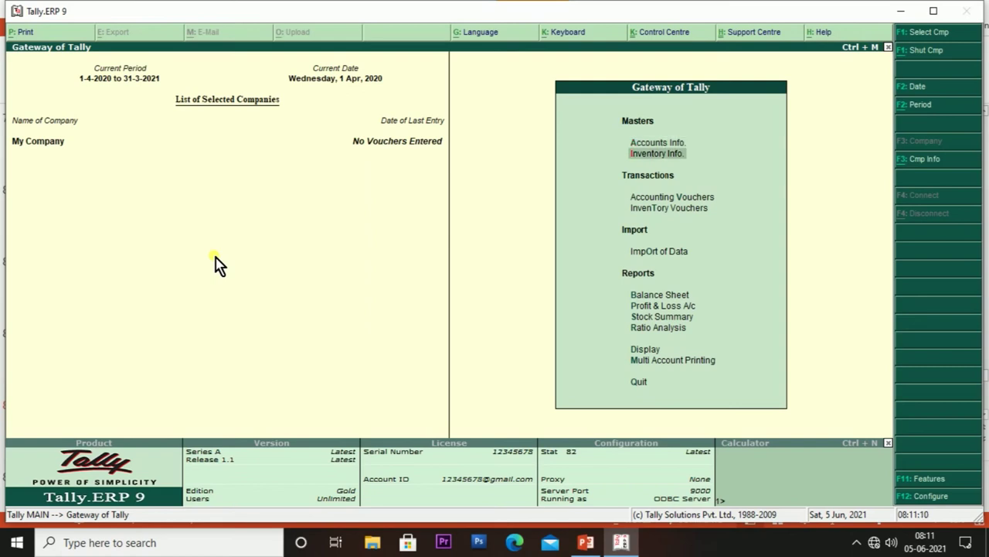
{"action": "key", "text": "Up"}
{"action": "key", "text": "Return"}
{"action": "key", "text": "Down"}
{"action": "key", "text": "Down"}
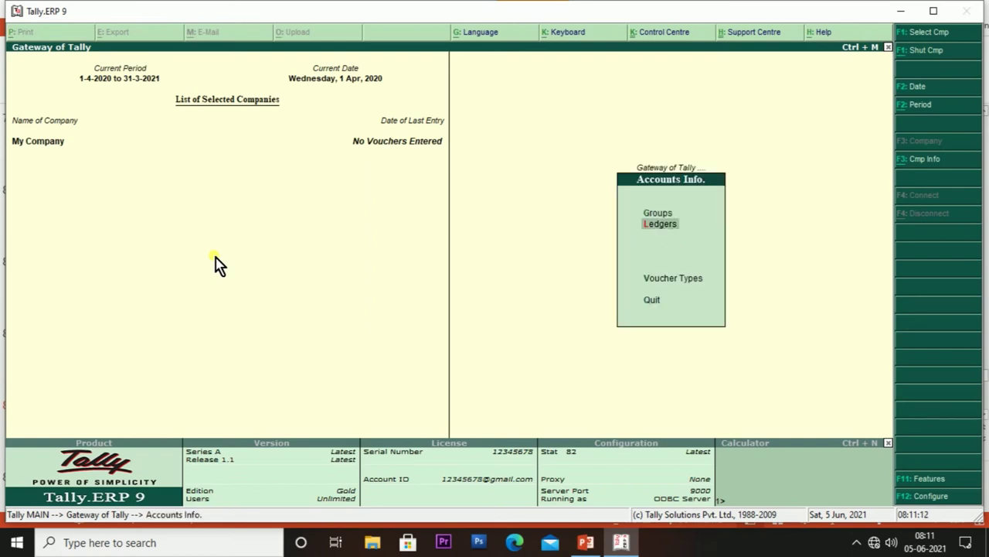
{"action": "key", "text": "Return"}
{"action": "key", "text": "Down"}
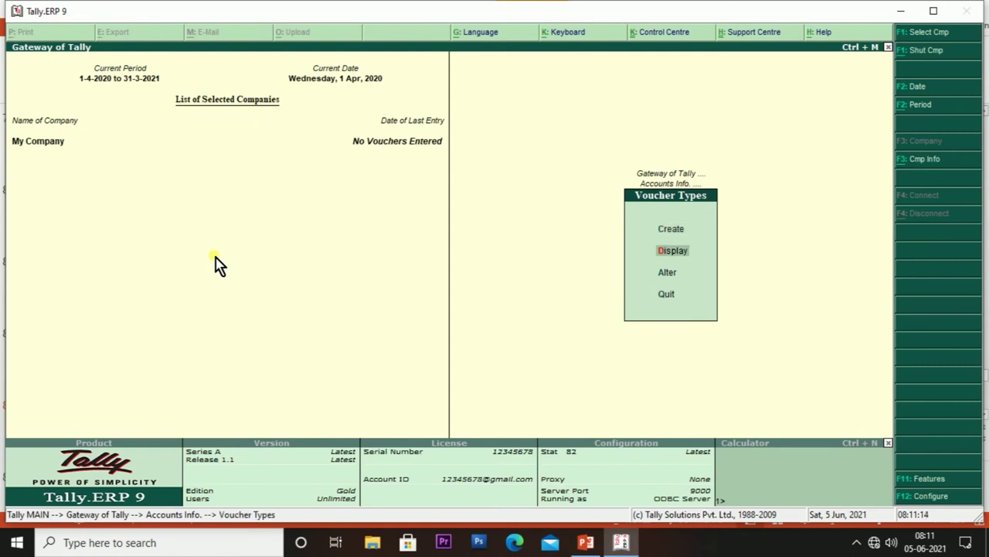
{"action": "key", "text": "Return"}
{"action": "key", "text": "Down"}
{"action": "key", "text": "Down"}
{"action": "key", "text": "Down"}
{"action": "key", "text": "Down"}
{"action": "key", "text": "Down"}
{"action": "key", "text": "Down"}
{"action": "key", "text": "Down"}
{"action": "key", "text": "Down"}
{"action": "key", "text": "Down"}
{"action": "key", "text": "Down"}
{"action": "key", "text": "Down"}
{"action": "key", "text": "Down"}
{"action": "key", "text": "Down"}
{"action": "key", "text": "Down"}
{"action": "key", "text": "Down"}
{"action": "key", "text": "Down"}
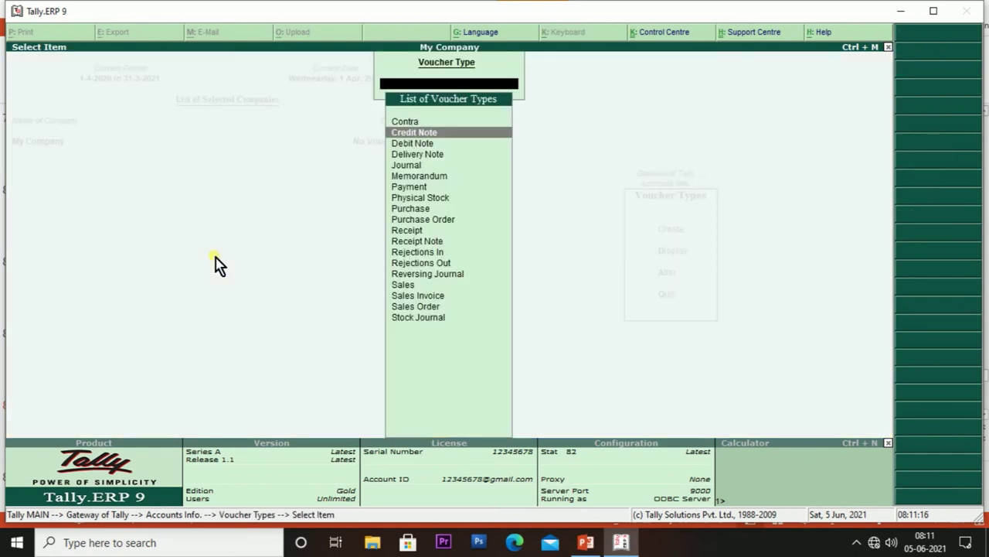
{"action": "key", "text": "Return"}
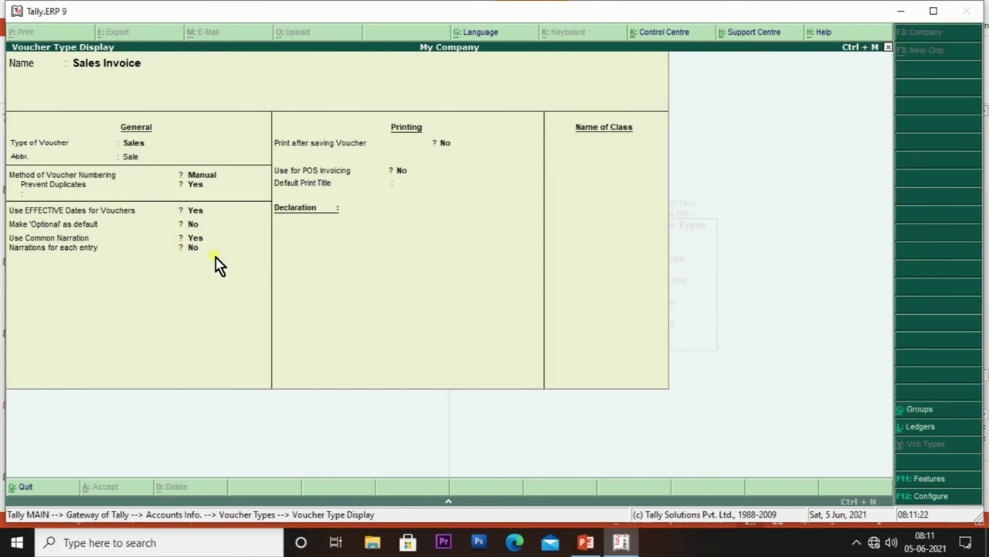
{"action": "key", "text": "Escape"}
{"action": "key", "text": "Escape"}
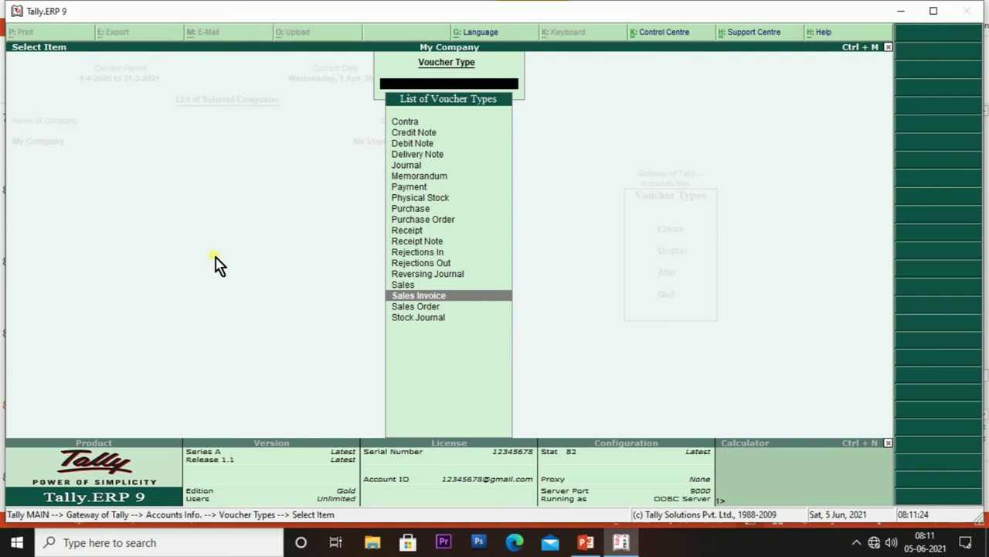
{"action": "key", "text": "Escape"}
- Open the Sales Invoice voucher type for alteration
{"action": "key", "text": "Down"}
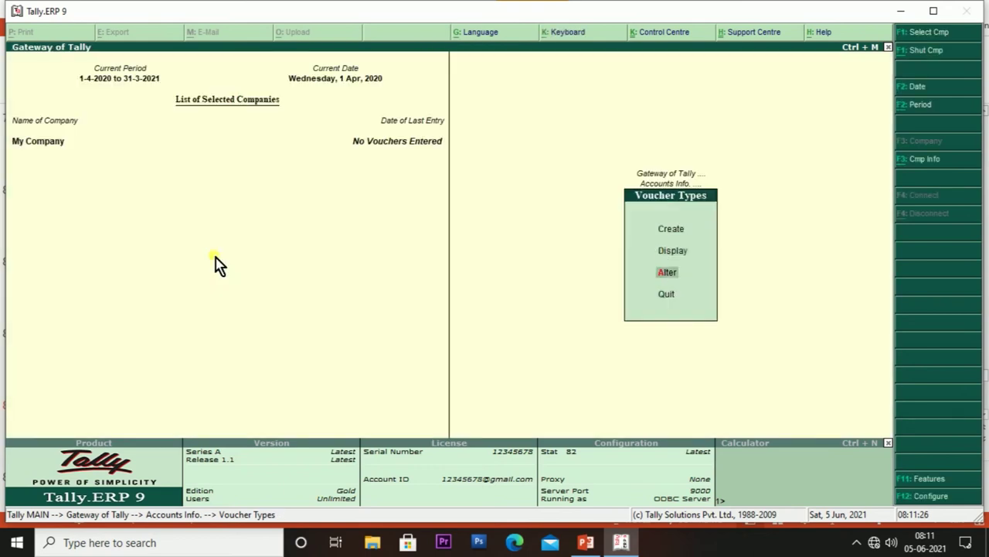
{"action": "key", "text": "Return"}
{"action": "key", "text": "Down"}
{"action": "key", "text": "Down"}
{"action": "key", "text": "Down"}
{"action": "key", "text": "Down"}
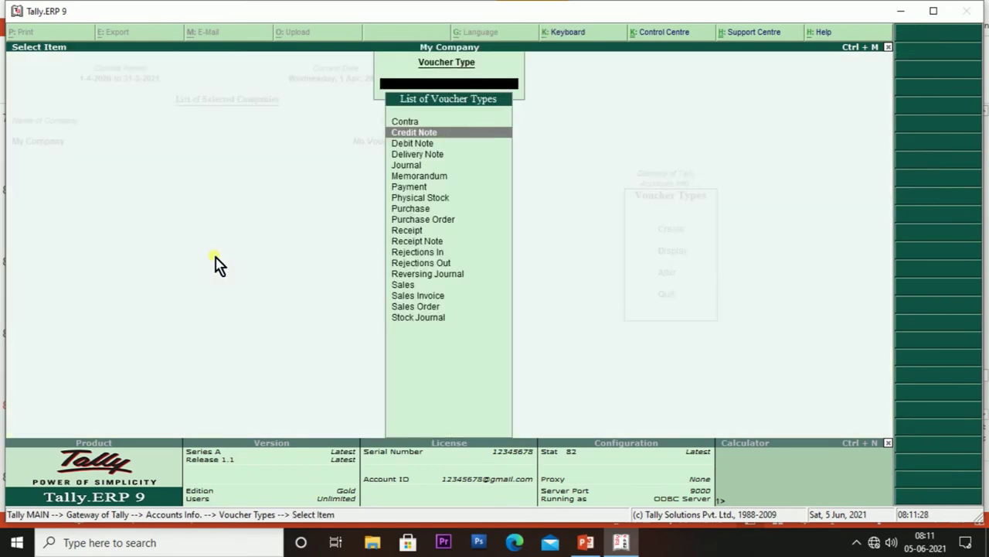
{"action": "key", "text": "Down"}
{"action": "key", "text": "Down"}
{"action": "key", "text": "Down"}
{"action": "key", "text": "Down"}
{"action": "key", "text": "Down"}
{"action": "key", "text": "Down"}
{"action": "key", "text": "Down"}
{"action": "key", "text": "Down"}
{"action": "key", "text": "Down"}
{"action": "key", "text": "Down"}
{"action": "key", "text": "Down"}
{"action": "key", "text": "Down"}
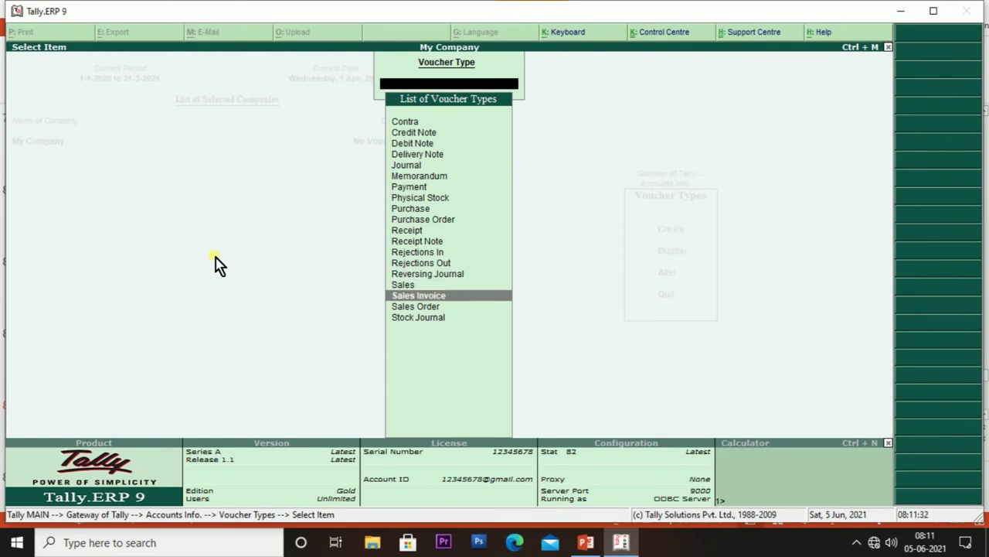
{"action": "key", "text": "Return"}
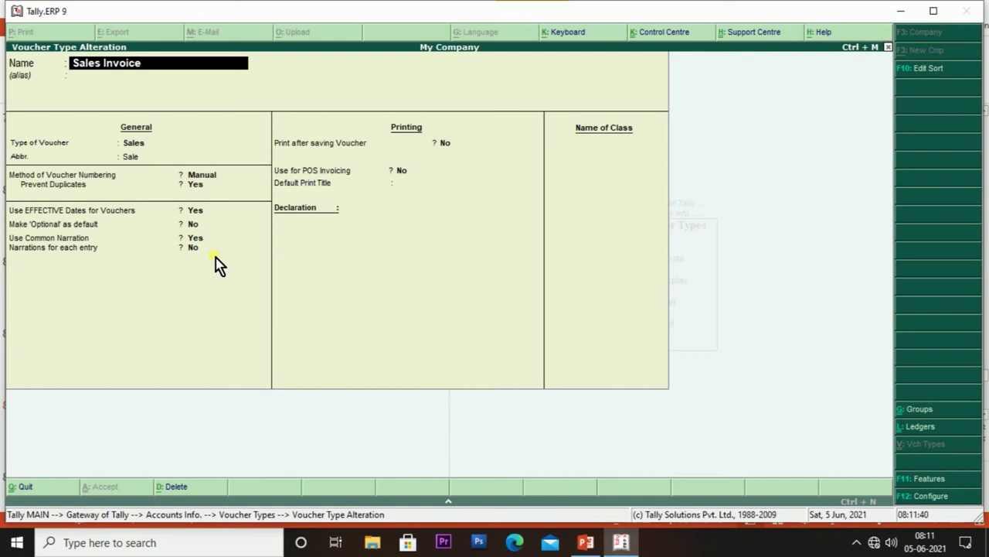
- Quit the Sales Invoice alteration without saving and return to the Gateway of Tally
{"action": "key", "text": "Escape"}
{"action": "key", "text": "Escape"}
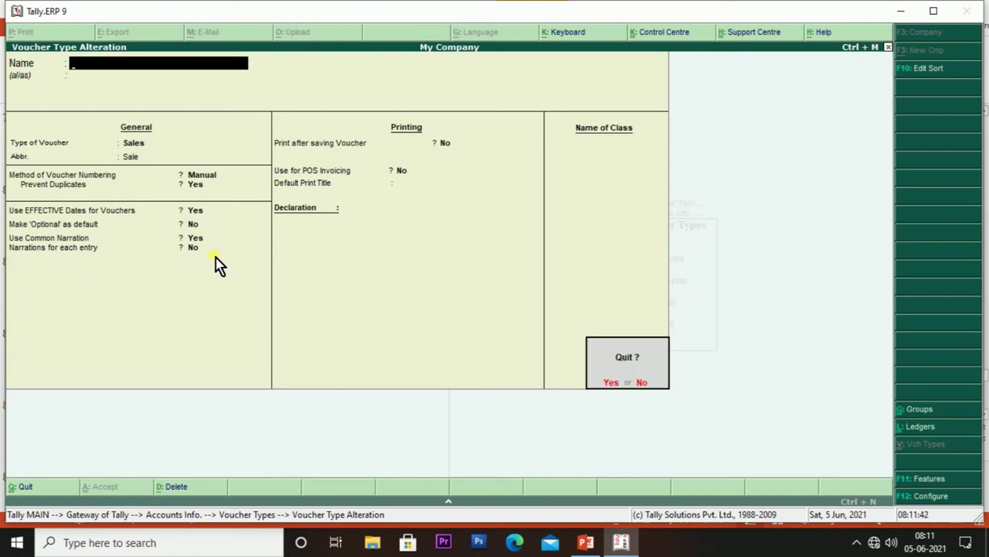
{"action": "key", "text": "Return"}
{"action": "key", "text": "Escape"}
{"action": "key", "text": "Escape"}
{"action": "key", "text": "Escape"}
{"action": "key", "text": "Escape"}
{"action": "key", "text": "Escape"}
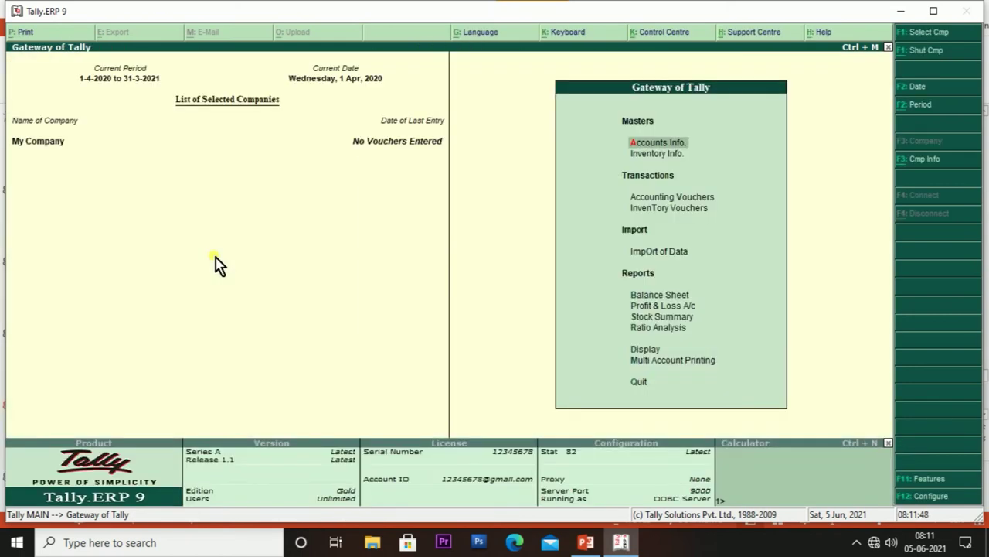
- Open accounting voucher entry and change the voucher to the Sales Invoice type
{"action": "key", "text": "Down"}
{"action": "key", "text": "Down"}
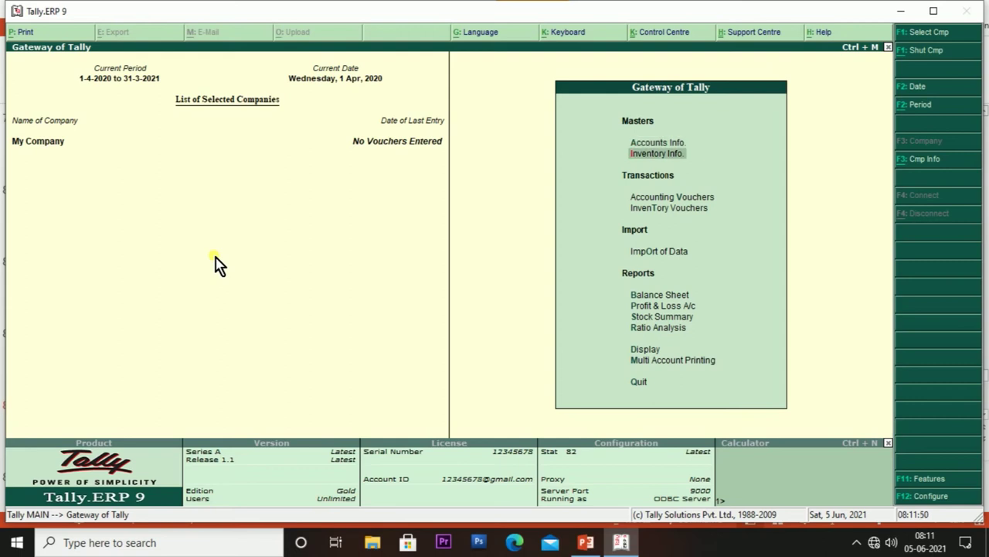
{"action": "key", "text": "Return"}
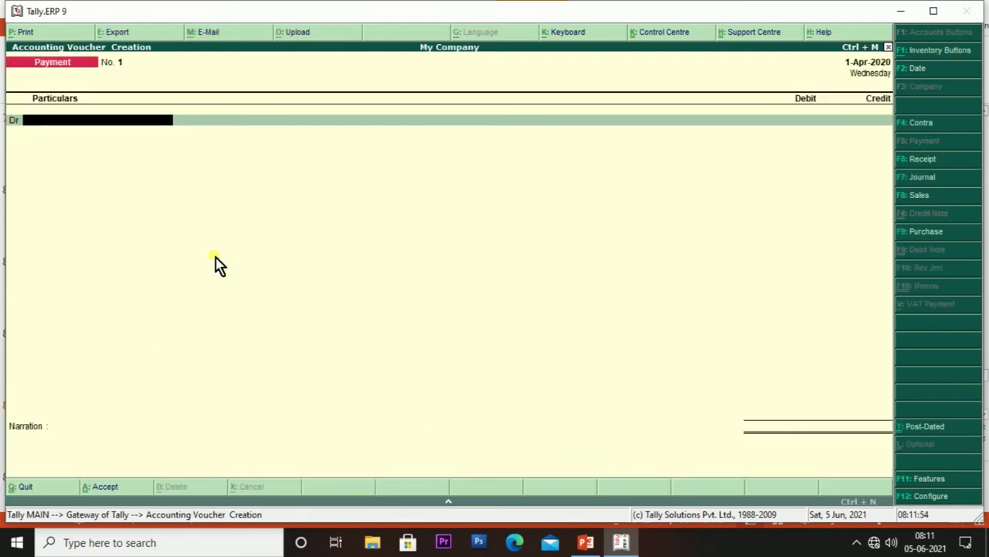
{"action": "left_click", "coordinate": [913, 201]}
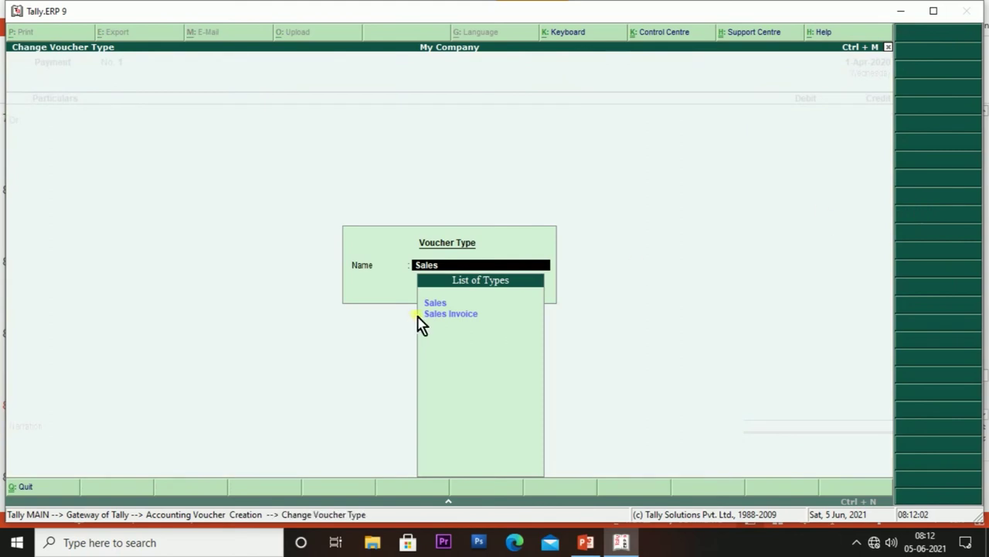
{"action": "left_click", "coordinate": [464, 315]}
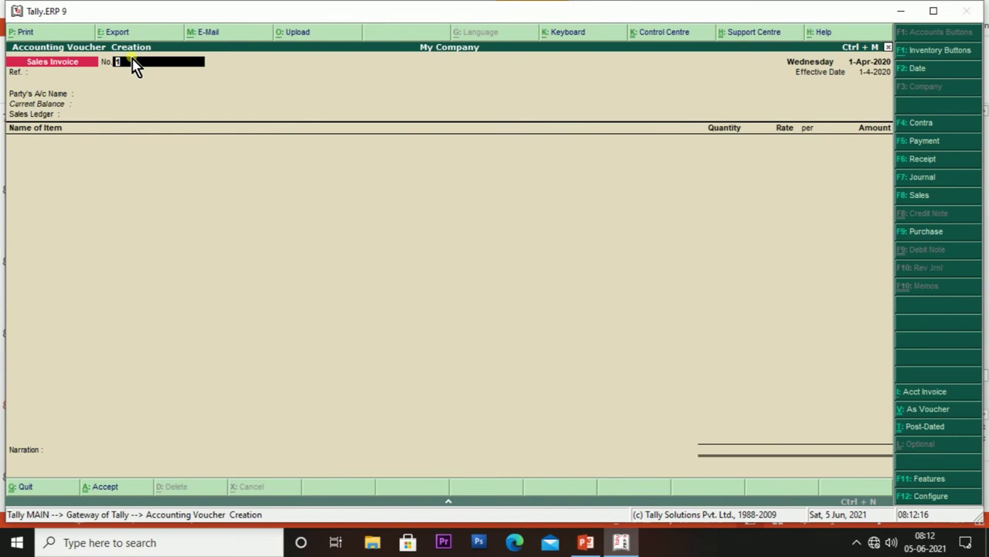
- Enter rgc/0001 as the Sales Invoice voucher number, and quit to the Gateway of Tally without saving the voucher
{"action": "type", "text": "rgc"}
{"action": "type", "text": "/20"}
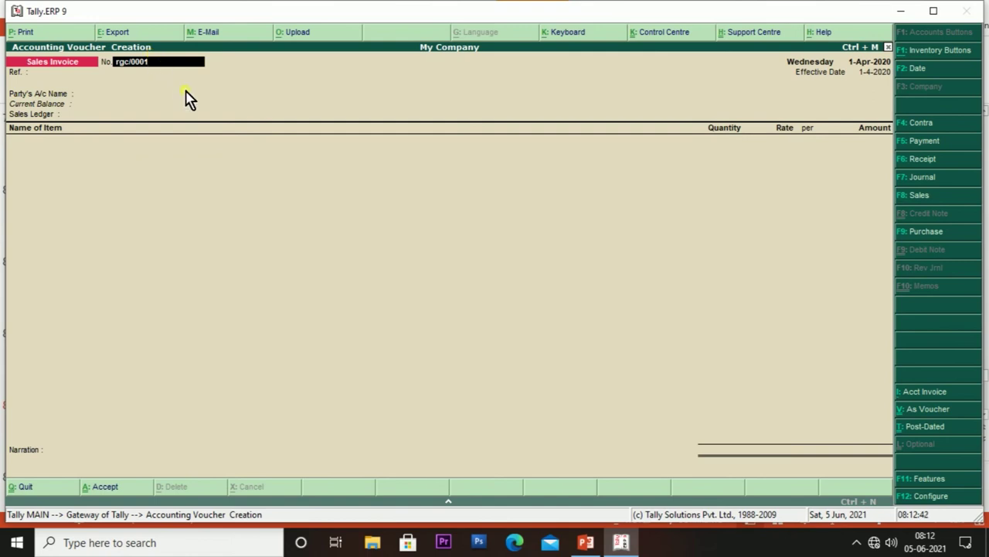
{"action": "key", "text": "Escape"}
{"action": "key", "text": "Escape"}
{"action": "key", "text": "y"}
{"action": "key", "text": "Escape"}
{"action": "key", "text": "n"}
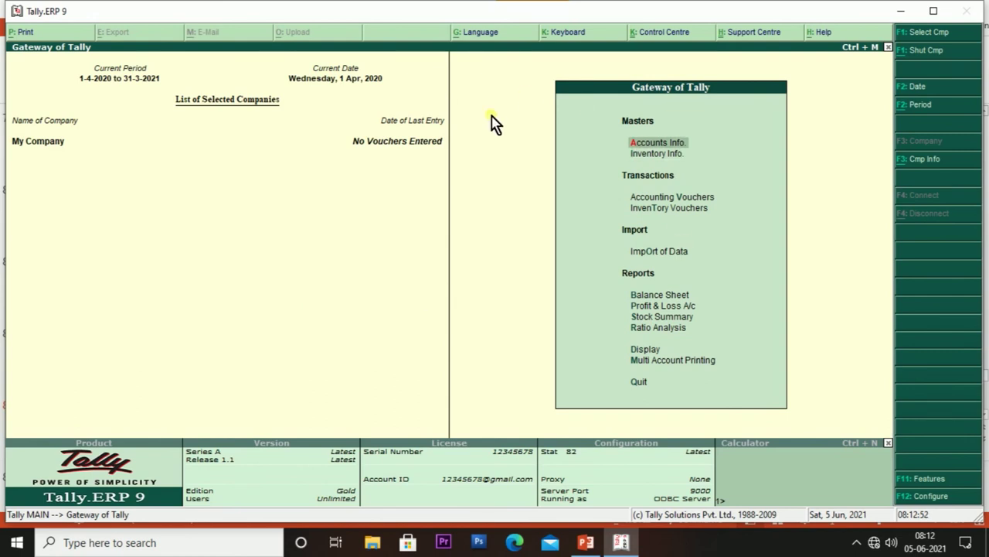
- Open the Sales Invoice voucher type for alteration from the accounts masters
{"action": "key", "text": "Return"}
{"action": "key", "text": "Down"}
{"action": "key", "text": "Down"}
{"action": "key", "text": "Return"}
{"action": "key", "text": "Down"}
{"action": "key", "text": "Down"}
{"action": "key", "text": "Return"}
{"action": "key", "text": "Down"}
{"action": "key", "text": "Down"}
{"action": "key", "text": "Down"}
{"action": "key", "text": "Down"}
{"action": "key", "text": "Down"}
{"action": "key", "text": "Down"}
{"action": "key", "text": "Down"}
{"action": "key", "text": "Down"}
{"action": "key", "text": "Down"}
{"action": "key", "text": "Down"}
{"action": "key", "text": "Down"}
{"action": "key", "text": "Down"}
{"action": "key", "text": "Down"}
{"action": "key", "text": "Down"}
{"action": "key", "text": "Down"}
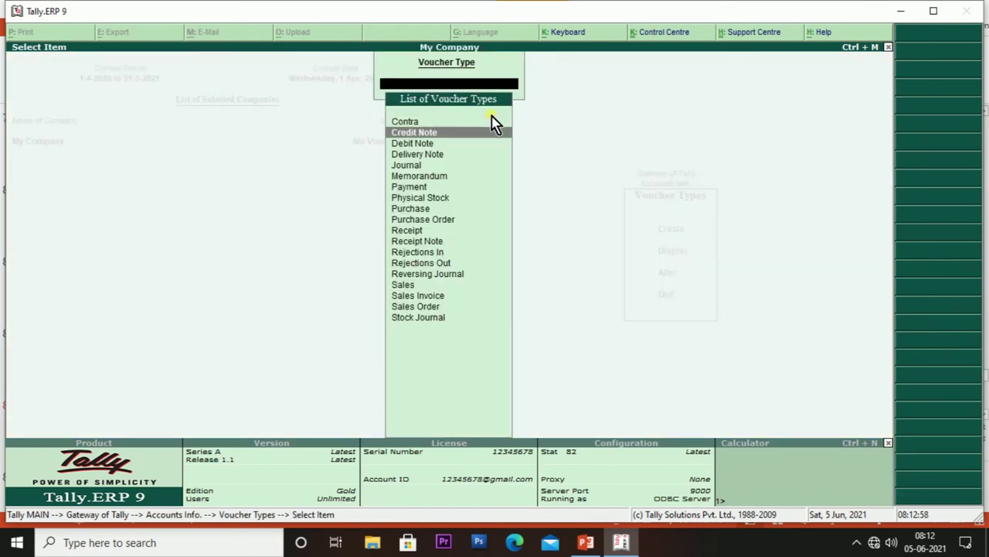
{"action": "key", "text": "Down"}
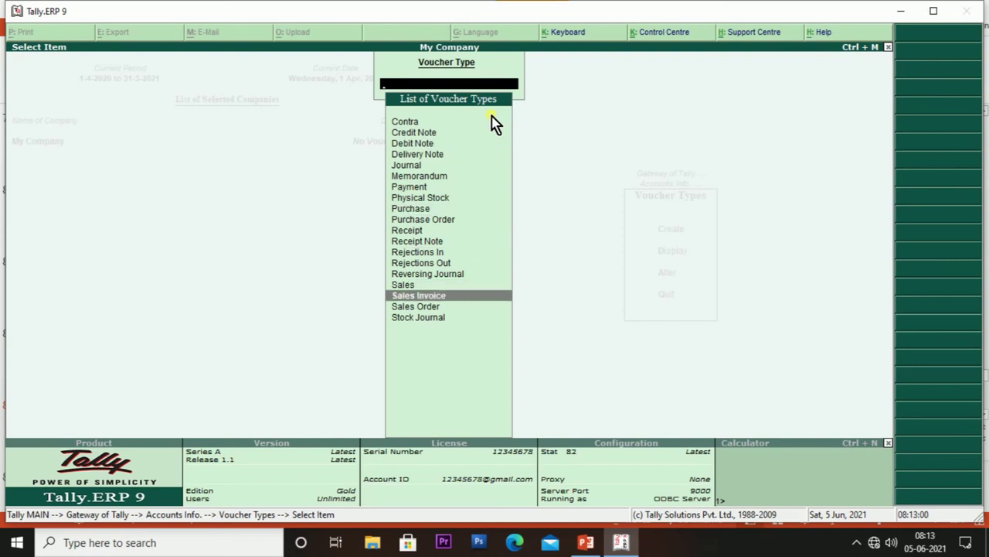
{"action": "key", "text": "Return"}
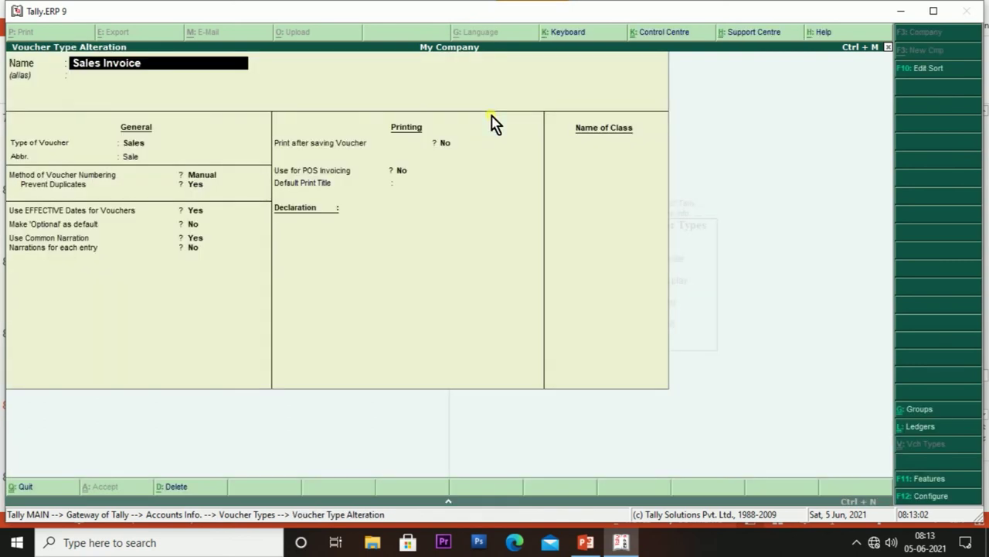
- Set the Sales Invoice voucher numbering method to Automatic and turn on its advance configuration
{"action": "key", "text": "Return"}
{"action": "key", "text": "Return"}
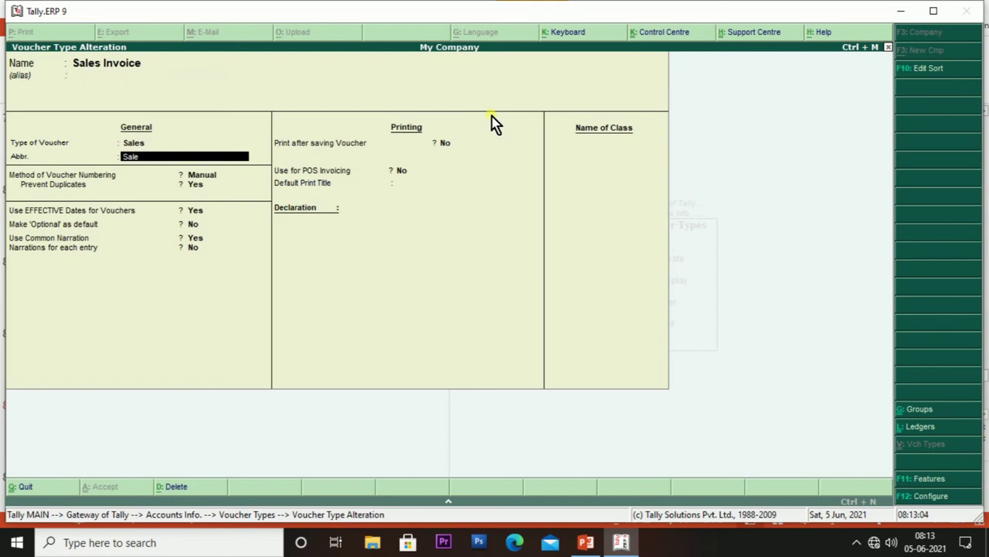
{"action": "key", "text": "Return"}
{"action": "key", "text": "Return"}
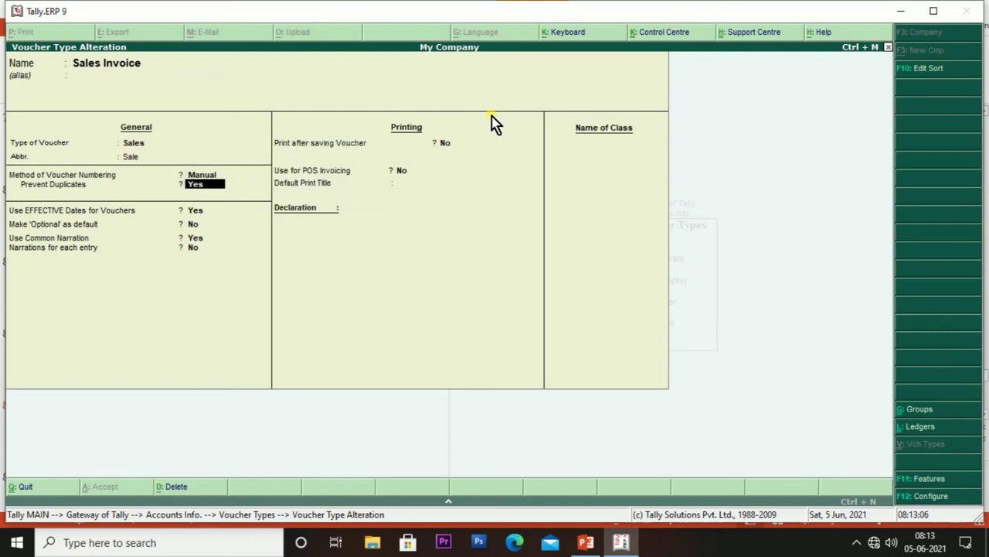
{"action": "key", "text": "BackSpace"}
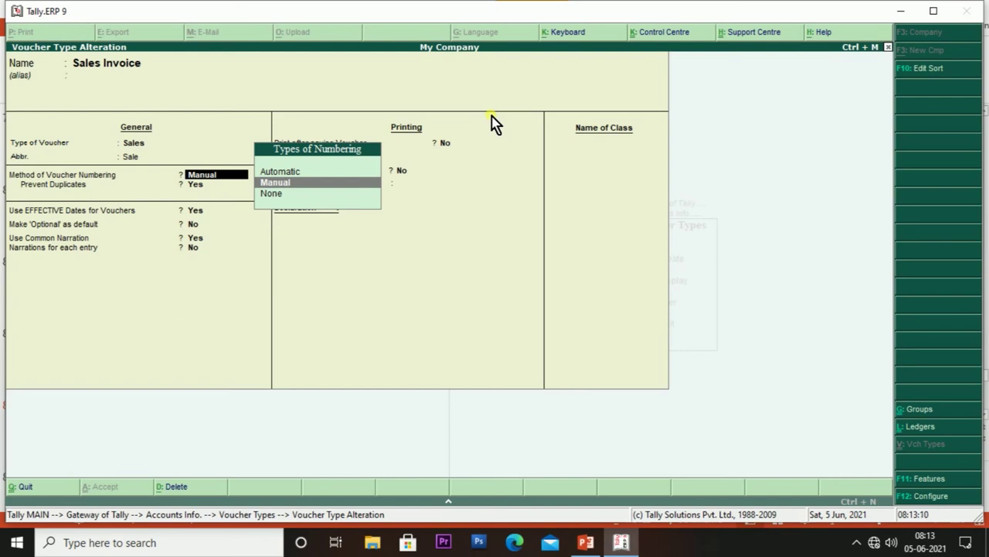
{"action": "key", "text": "Up"}
{"action": "key", "text": "Return"}
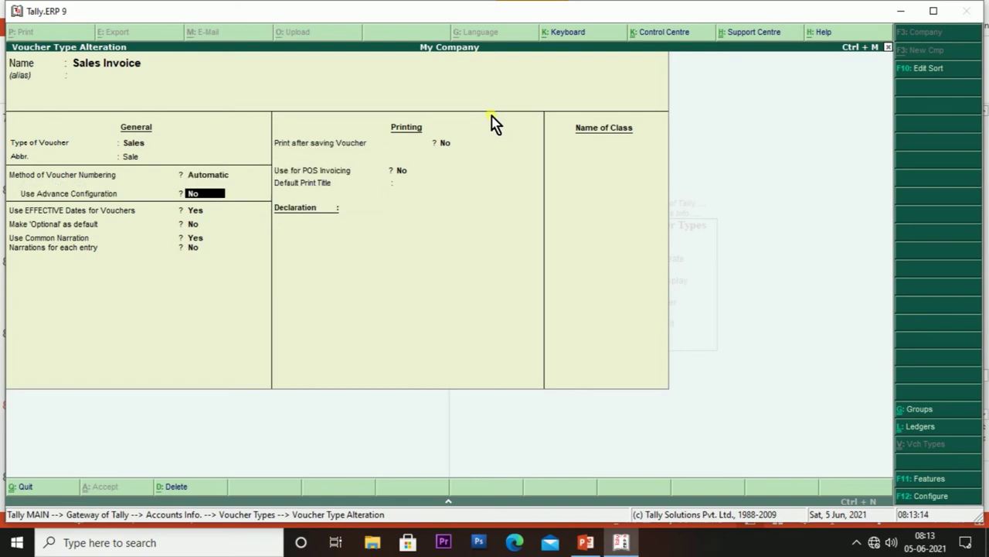
{"action": "type", "text": "y"}
{"action": "key", "text": "Return"}
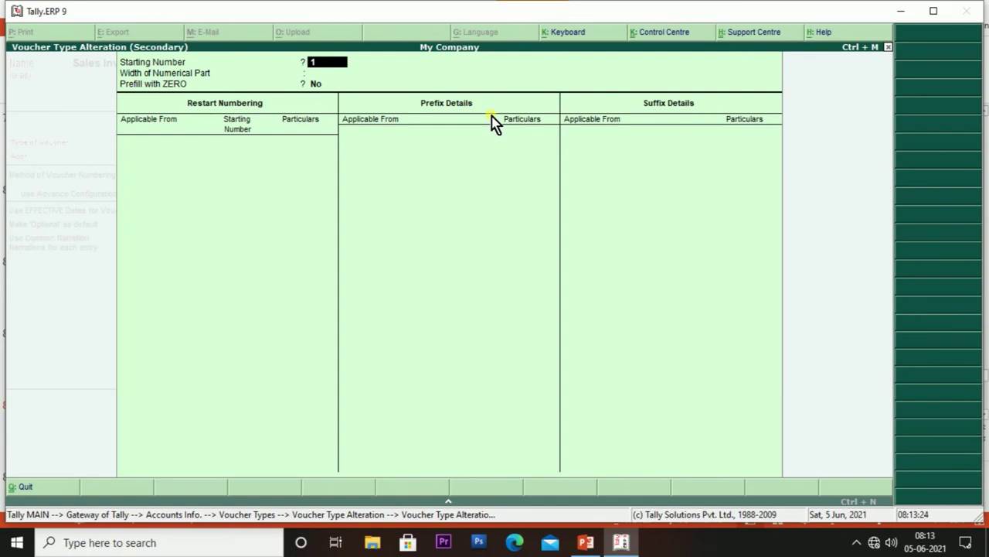
- Set the starting number to 1, the width of the numerical part to 4, and prefill with zero to Yes
{"action": "type", "text": "1000"}
{"action": "key", "text": "Return"}
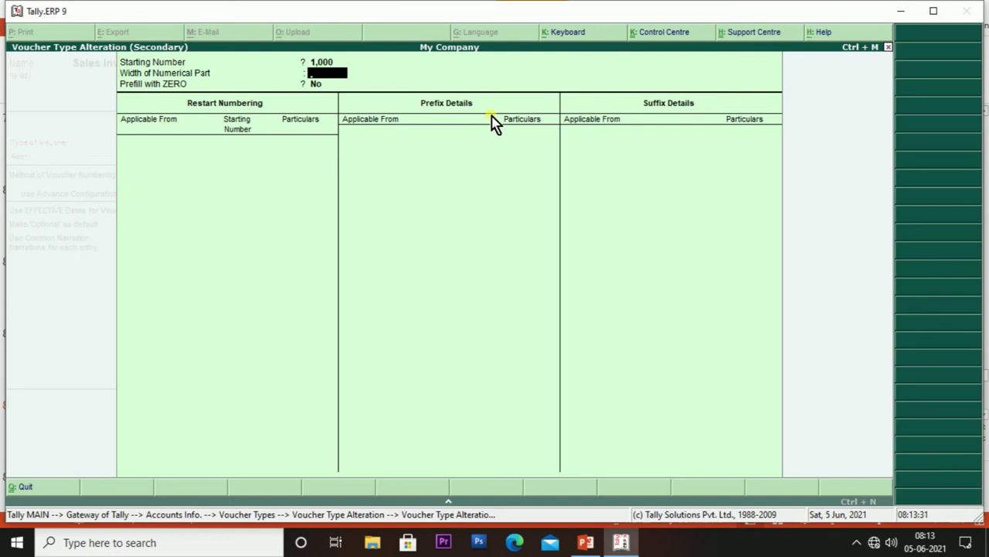
{"action": "type", "text": "4"}
{"action": "key", "text": "BackSpace"}
{"action": "key", "text": "BackSpace"}
{"action": "type", "text": "1"}
{"action": "key", "text": "Return"}
{"action": "type", "text": "4"}
{"action": "key", "text": "Return"}
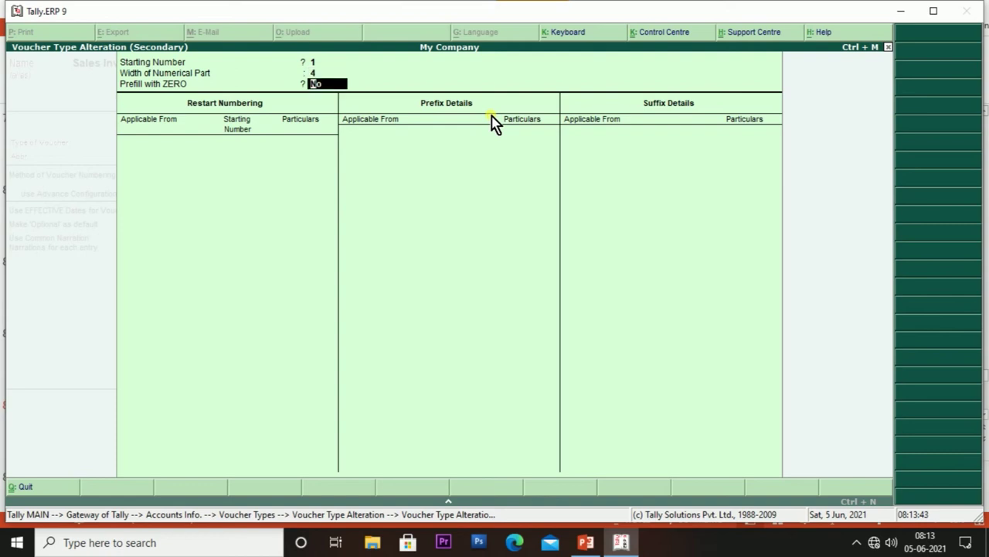
{"action": "type", "text": "y"}
{"action": "key", "text": "Return"}
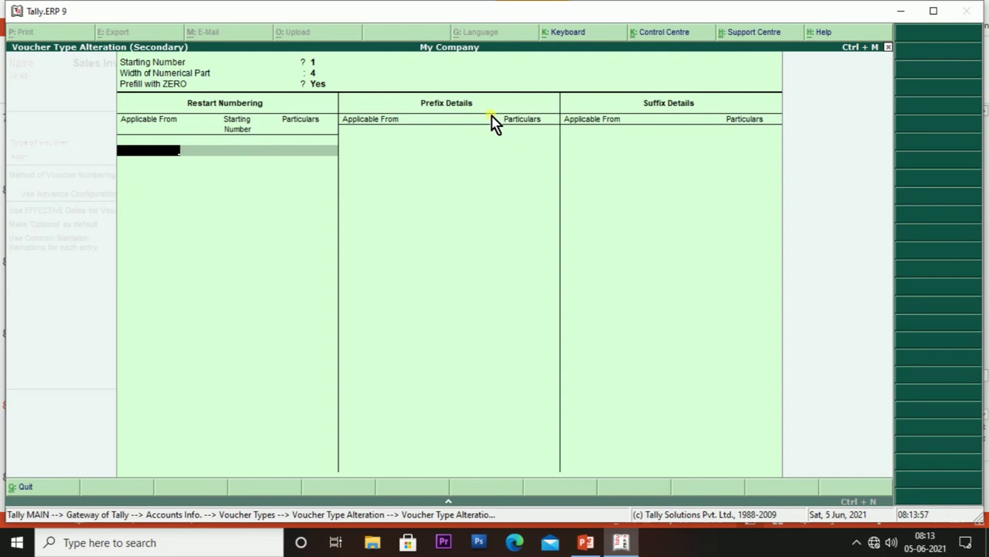
- Restart the numbering yearly from 1-Apr-2020 with starting number 1
{"action": "type", "text": "1-"}
{"action": "type", "text": "4"}
{"action": "key", "text": "Return"}
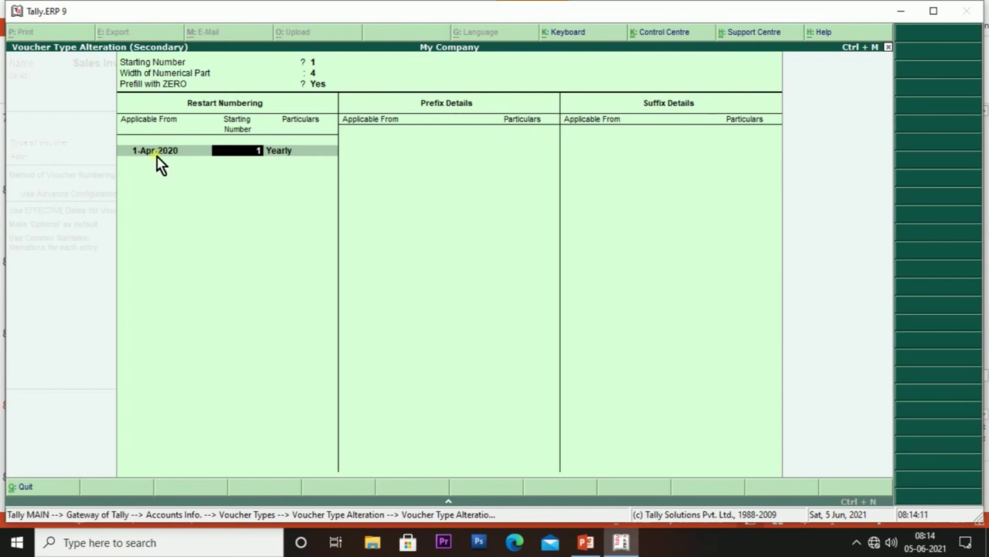
{"action": "key", "text": "Return"}
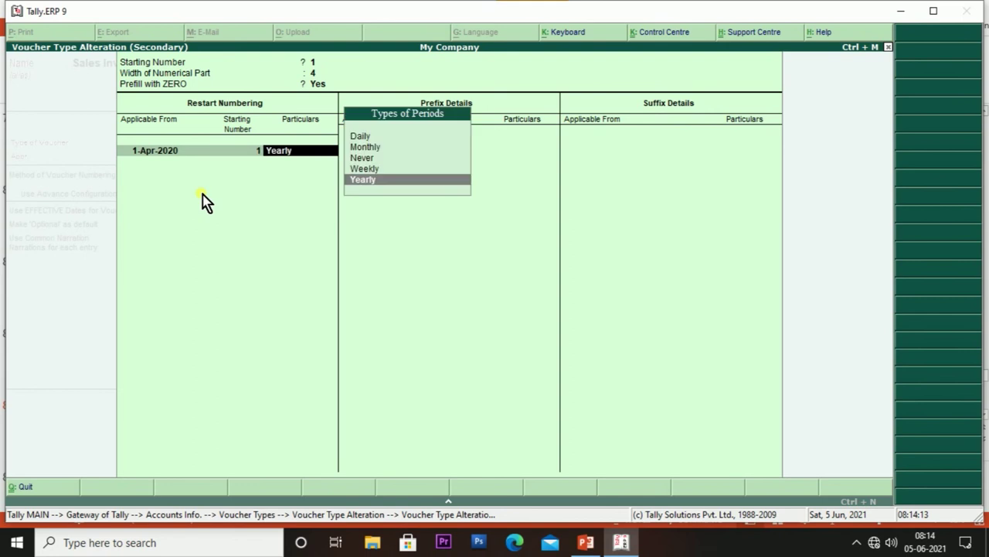
{"action": "key", "text": "Return"}
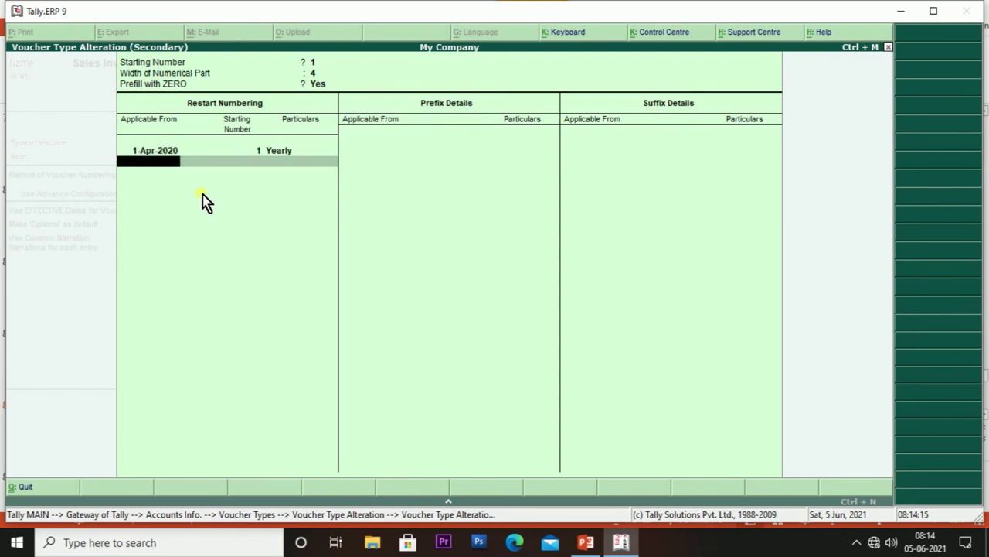
{"action": "key", "text": "Return"}
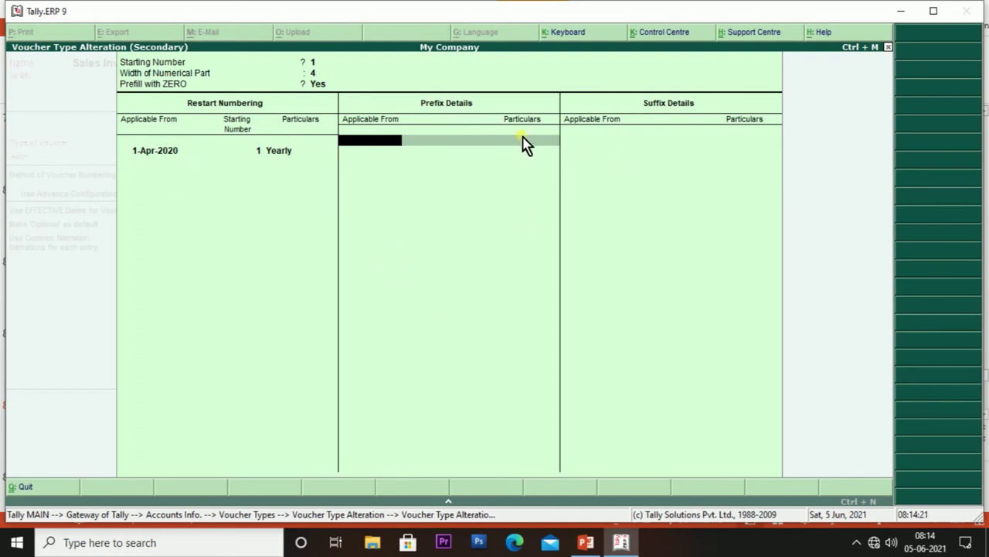
- Add the voucher number prefix Rgc/20-21, applicable from 1-Apr-2020, without any suffix
{"action": "type", "text": "rgc/2020-2021"}
{"action": "key", "text": "BackSpace"}
{"action": "key", "text": "BackSpace"}
{"action": "key", "text": "BackSpace"}
{"action": "key", "text": "BackSpace"}
{"action": "key", "text": "BackSpace"}
{"action": "key", "text": "BackSpace"}
{"action": "key", "text": "BackSpace"}
{"action": "type", "text": "-21"}
{"action": "key", "text": "BackSpace"}
{"action": "key", "text": "BackSpace"}
{"action": "key", "text": "BackSpace"}
{"action": "key", "text": "BackSpace"}
{"action": "key", "text": "BackSpace"}
{"action": "key", "text": "BackSpace"}
{"action": "key", "text": "BackSpace"}
{"action": "key", "text": "BackSpace"}
{"action": "key", "text": "BackSpace"}
{"action": "key", "text": "Return"}
{"action": "type", "text": "Re"}
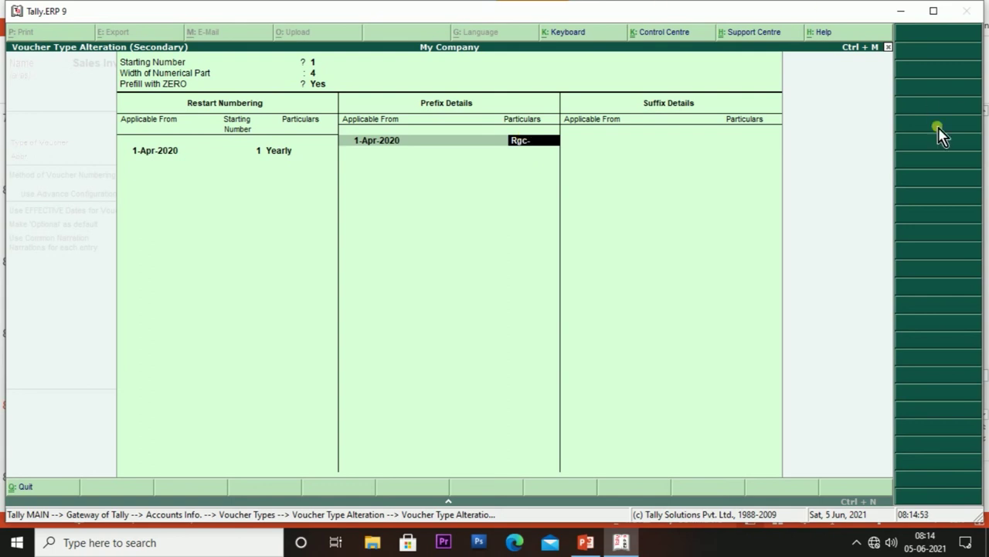
{"action": "type", "text": "c-20"}
{"action": "key", "text": "BackSpace"}
{"action": "key", "text": "BackSpace"}
{"action": "key", "text": "BackSpace"}
{"action": "type", "text": "/20-21"}
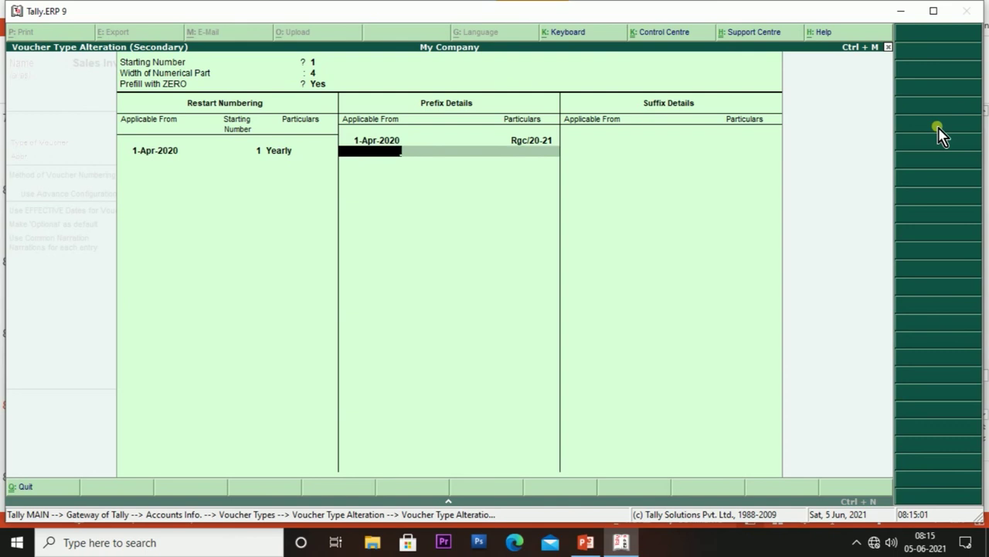
{"action": "key", "text": "Return"}
{"action": "key", "text": "Return"}
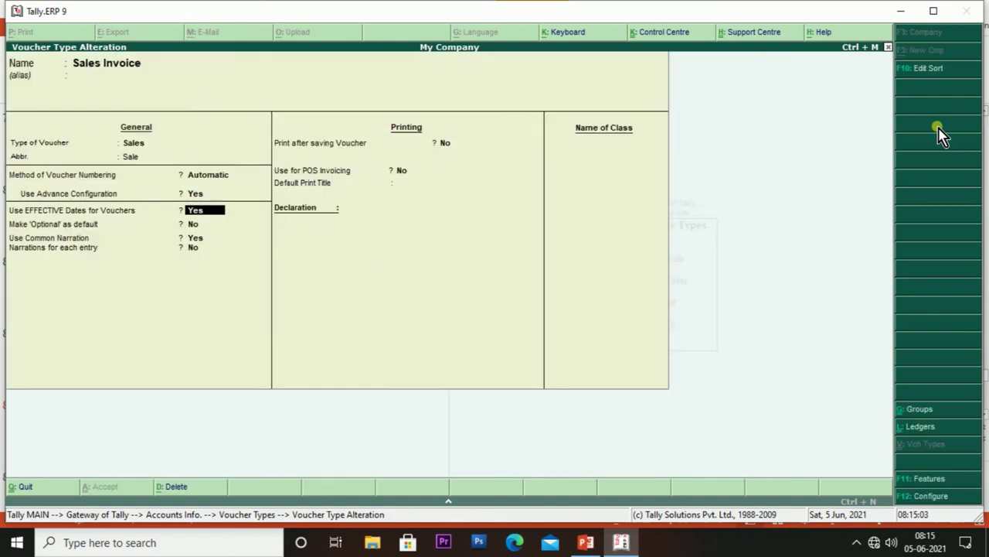
- Keep the remaining Sales Invoice settings, save the voucher type and return to the Gateway of Tally
{"action": "key", "text": "Return"}
{"action": "key", "text": "Return"}
{"action": "key", "text": "Return"}
{"action": "key", "text": "Return"}
{"action": "key", "text": "Return"}
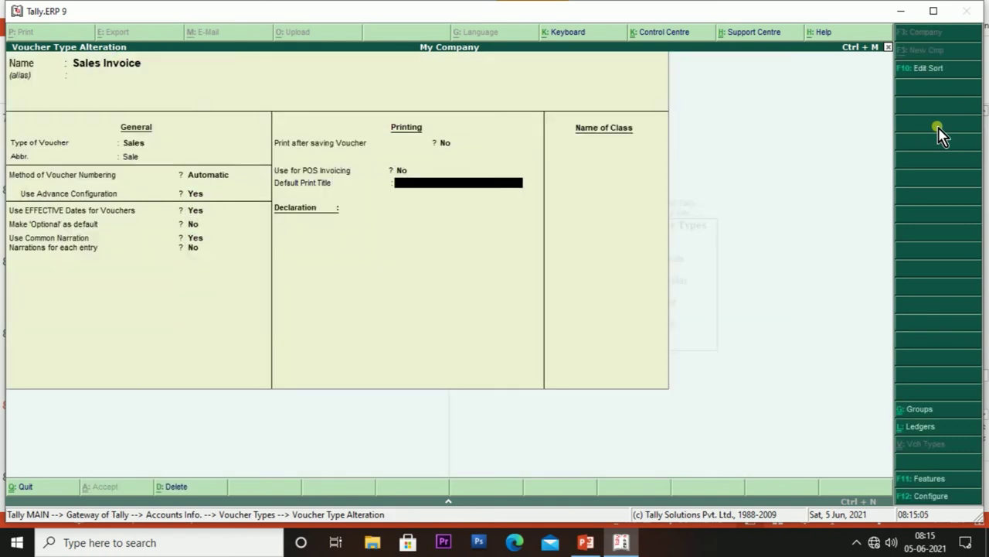
{"action": "key", "text": "Return"}
{"action": "key", "text": "Return"}
{"action": "key", "text": "Return"}
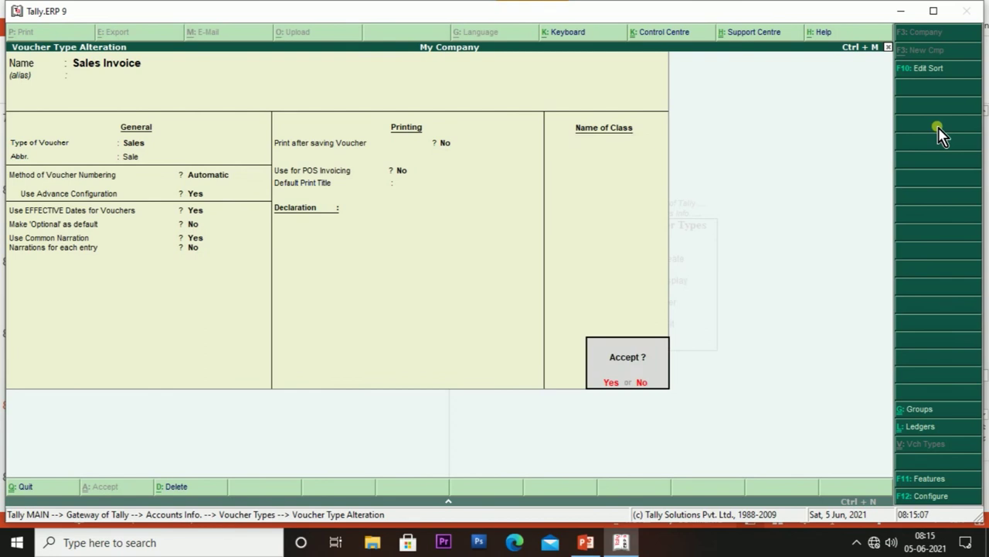
{"action": "key", "text": "Return"}
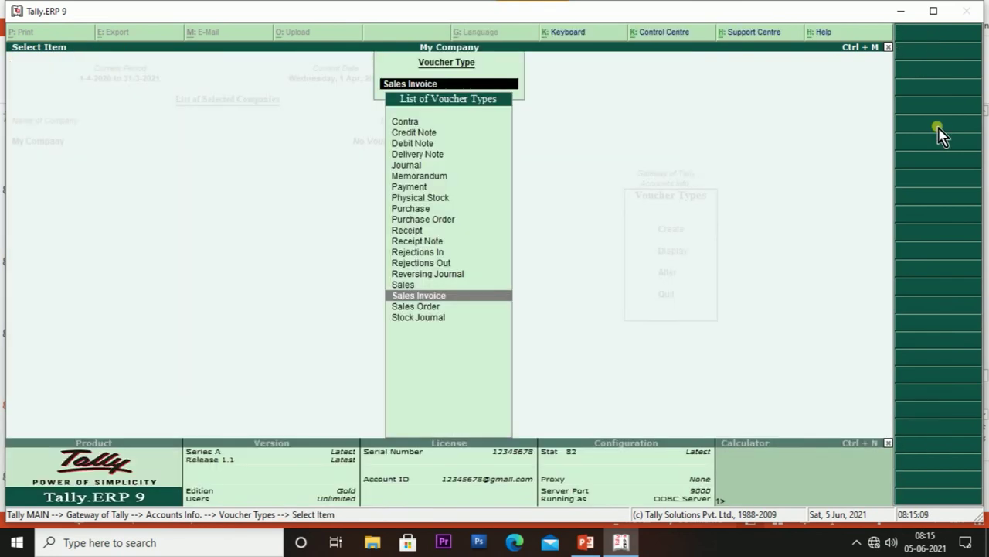
{"action": "key", "text": "Escape"}
{"action": "key", "text": "Escape"}
{"action": "key", "text": "Escape"}
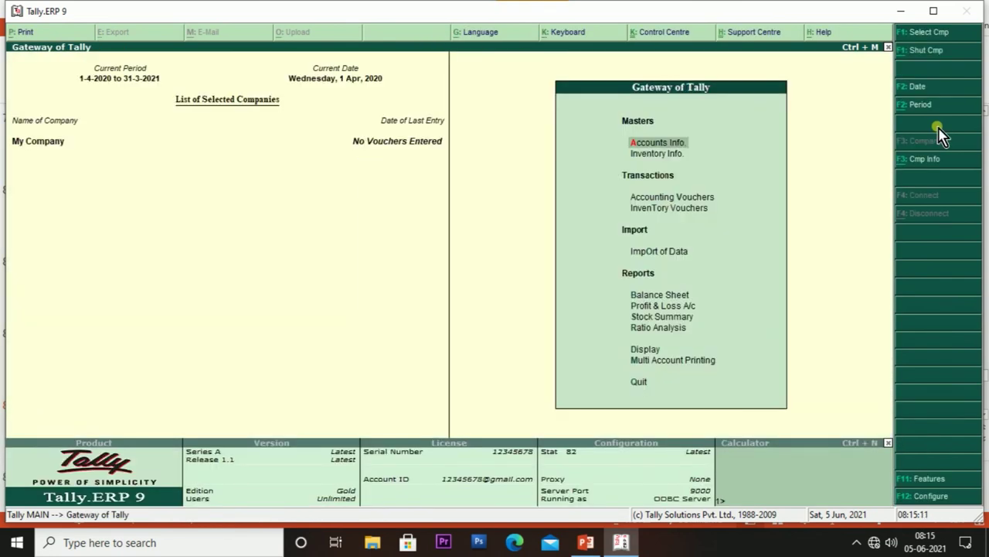
- Open accounting voucher entry to check the Sales Invoice number, and quit without saving the voucher
{"action": "key", "text": "Down"}
{"action": "key", "text": "Down"}
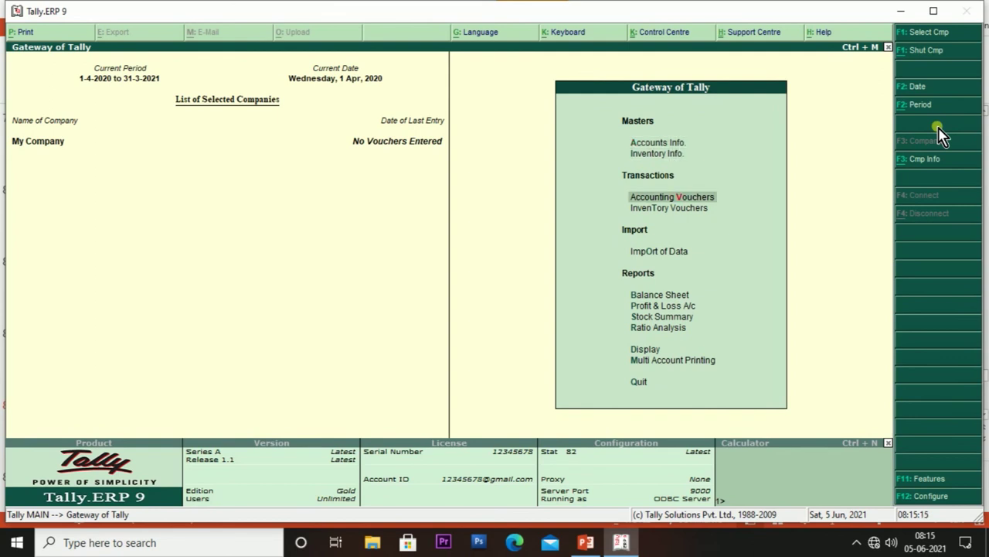
{"action": "key", "text": "Return"}
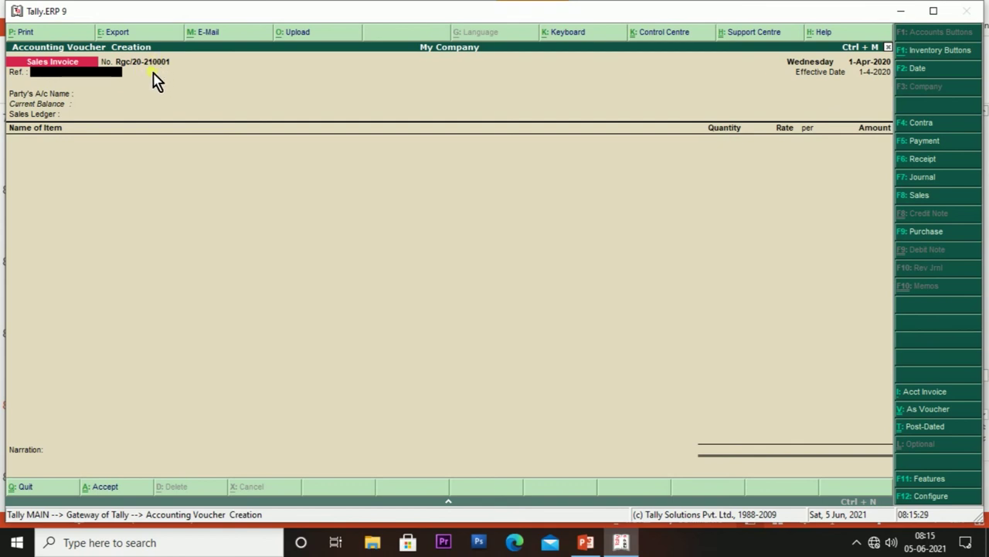
{"action": "key", "text": "Escape"}
{"action": "key", "text": "y"}
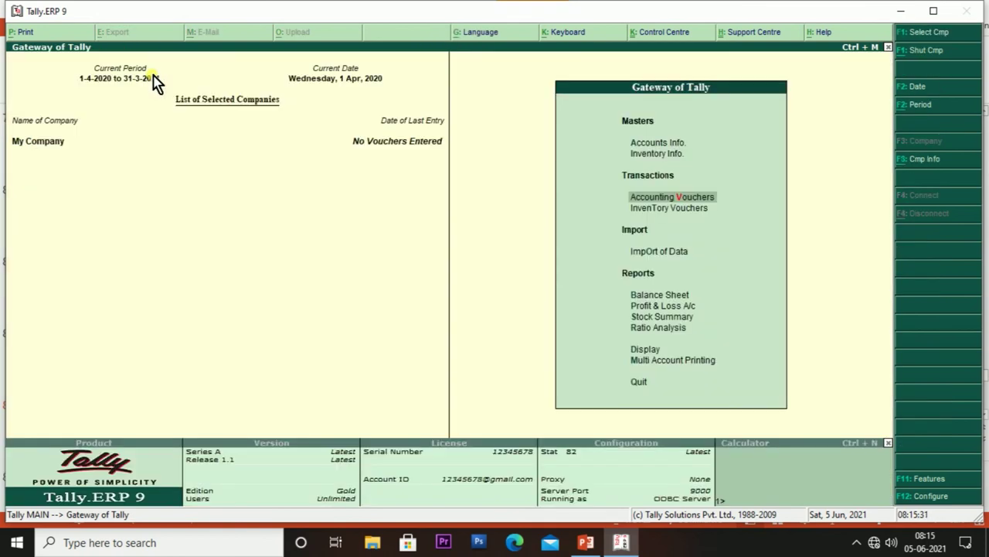
- Reopen the Sales Invoice voucher type for alteration
{"action": "key", "text": "Up"}
{"action": "key", "text": "Up"}
{"action": "key", "text": "Return"}
{"action": "key", "text": "Down"}
{"action": "key", "text": "Down"}
{"action": "key", "text": "Return"}
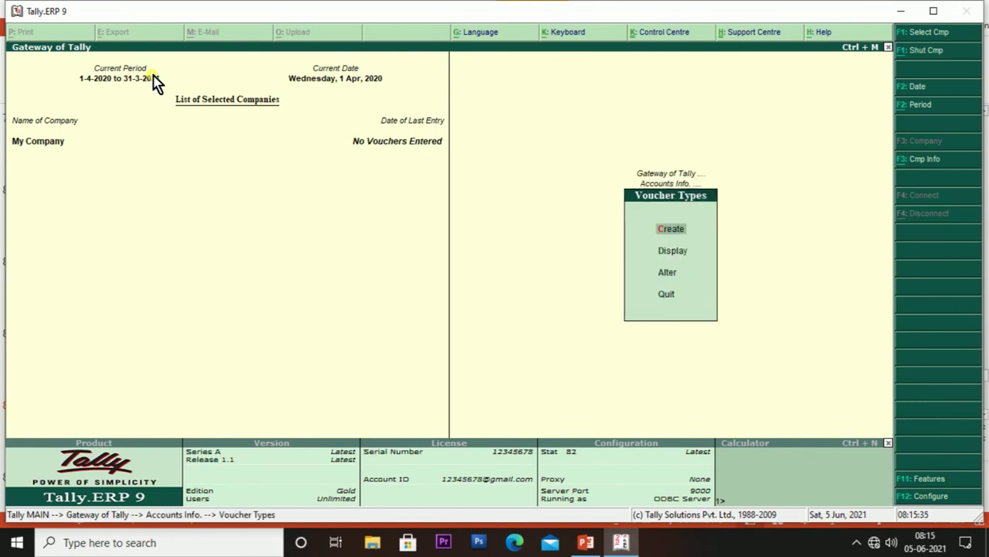
{"action": "key", "text": "Down"}
{"action": "key", "text": "Down"}
{"action": "key", "text": "Return"}
{"action": "key", "text": "Down"}
{"action": "key", "text": "Down"}
{"action": "key", "text": "Down"}
{"action": "key", "text": "Down"}
{"action": "key", "text": "Down"}
{"action": "key", "text": "Down"}
{"action": "key", "text": "Down"}
{"action": "key", "text": "Down"}
{"action": "key", "text": "Down"}
{"action": "key", "text": "Down"}
{"action": "key", "text": "Down"}
{"action": "key", "text": "Down"}
{"action": "key", "text": "Down"}
{"action": "key", "text": "Down"}
{"action": "key", "text": "Down"}
{"action": "key", "text": "Down"}
{"action": "key", "text": "Return"}
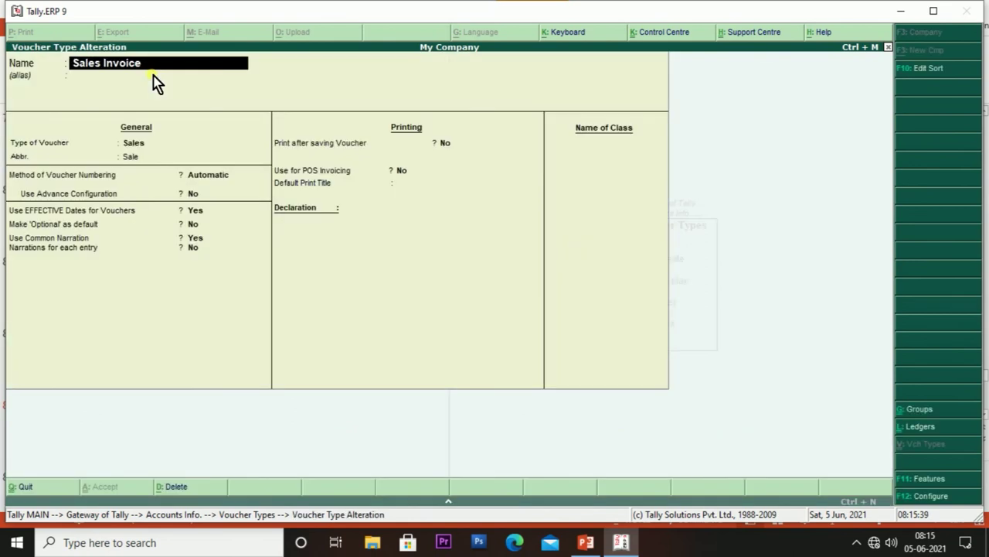
- Keep Automatic numbering and turn on the advance configuration to open the numbering details
{"action": "key", "text": "Return"}
{"action": "key", "text": "Return"}
{"action": "key", "text": "Return"}
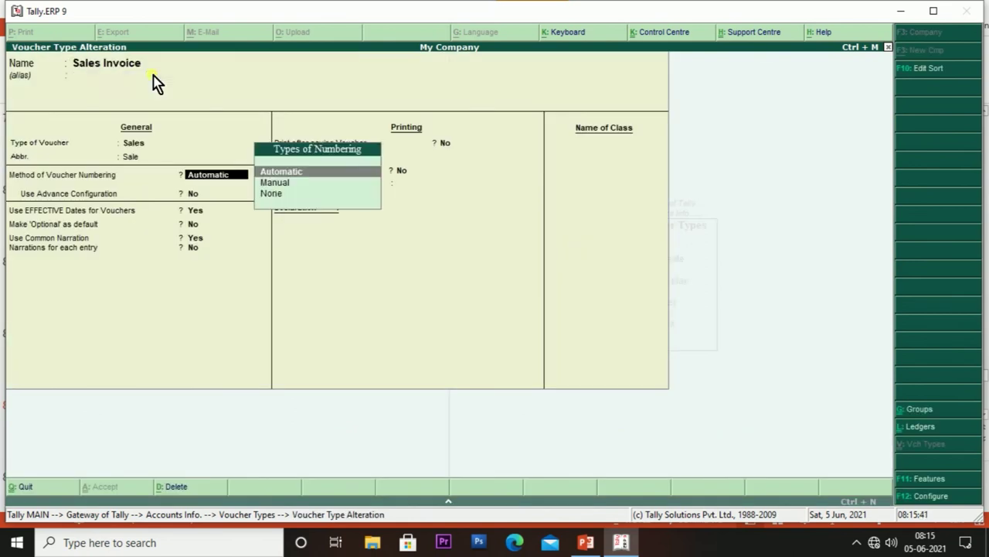
{"action": "key", "text": "Return"}
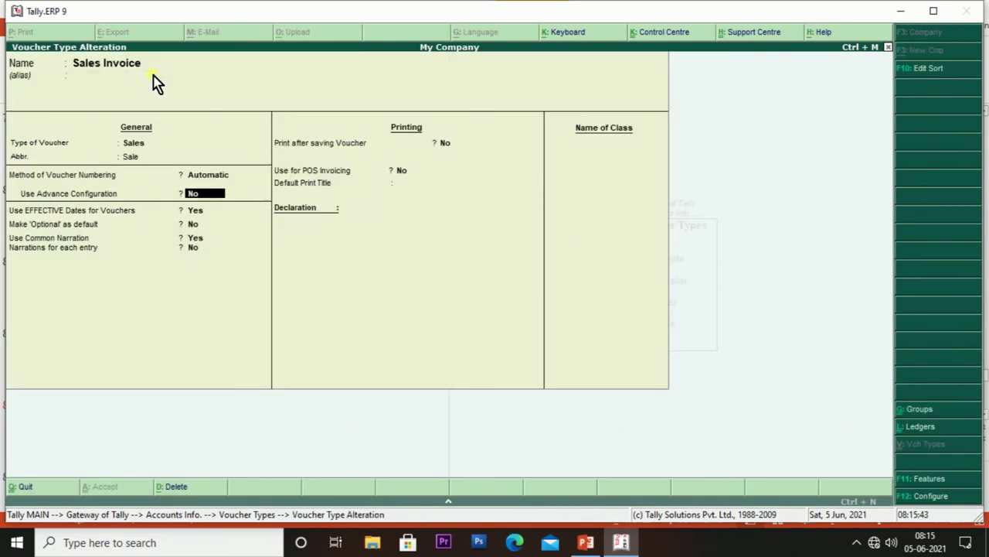
{"action": "key", "text": "y"}
{"action": "key", "text": "Return"}
{"action": "key", "text": "Return"}
{"action": "key", "text": "Return"}
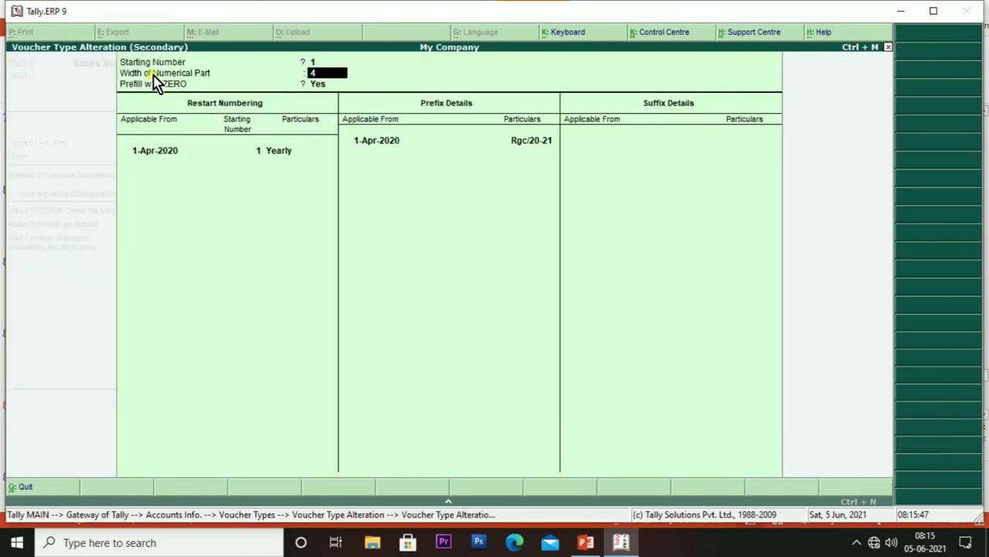
- Change the prefix applicable from 1-Apr-2020 to Rgc/20-21/, keeping the other numbering details
{"action": "key", "text": "Return"}
{"action": "key", "text": "Return"}
{"action": "key", "text": "Return"}
{"action": "key", "text": "Return"}
{"action": "key", "text": "Return"}
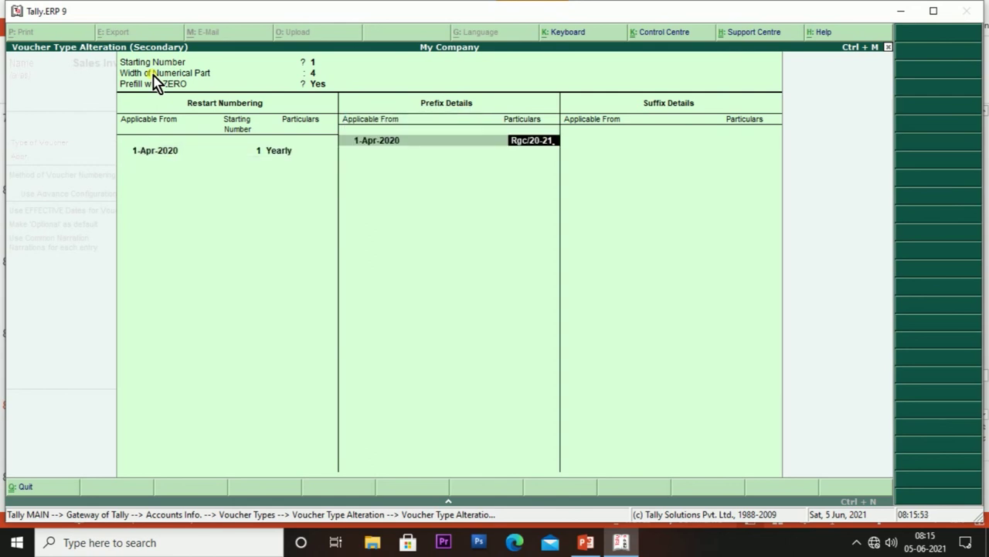
{"action": "key", "text": "Return"}
{"action": "key", "text": "Return"}
{"action": "key", "text": "Return"}
{"action": "key", "text": "Return"}
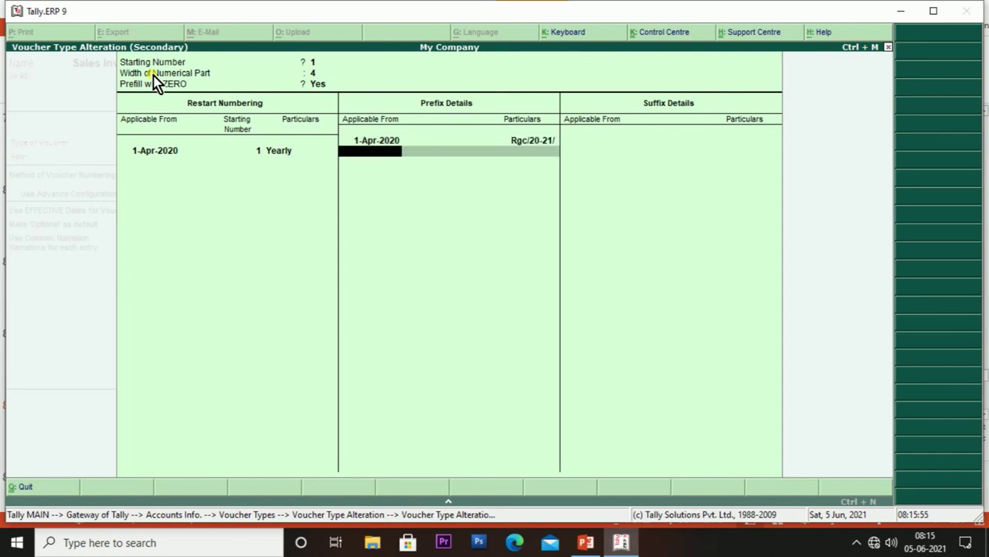
- Save the altered Sales Invoice voucher type and return to the Gateway of Tally
{"action": "key", "text": "Return"}
{"action": "key", "text": "Return"}
{"action": "key", "text": "Return"}
{"action": "key", "text": "Return"}
{"action": "key", "text": "Return"}
{"action": "key", "text": "Return"}
{"action": "key", "text": "Return"}
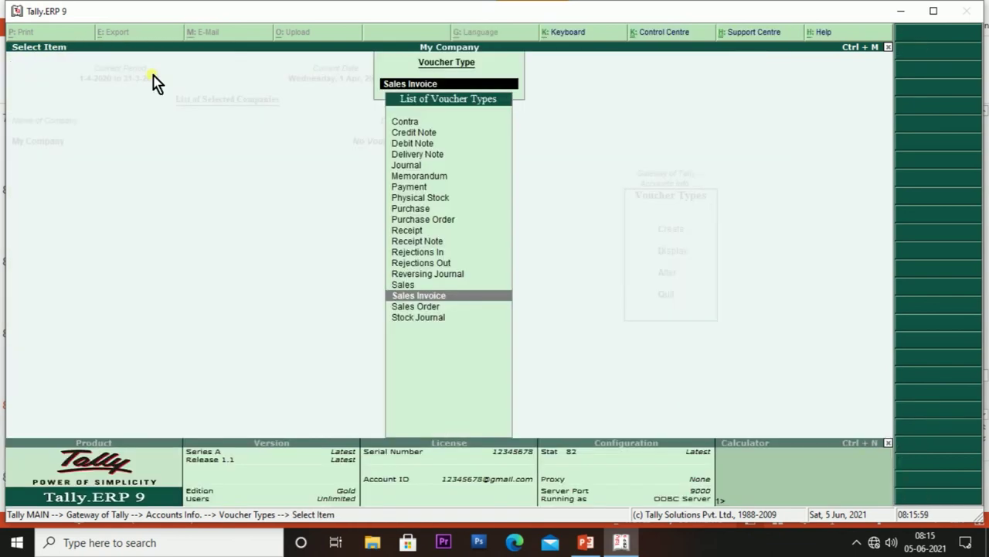
{"action": "key", "text": "Escape"}
{"action": "key", "text": "Escape"}
{"action": "key", "text": "Escape"}
{"action": "key", "text": "n"}
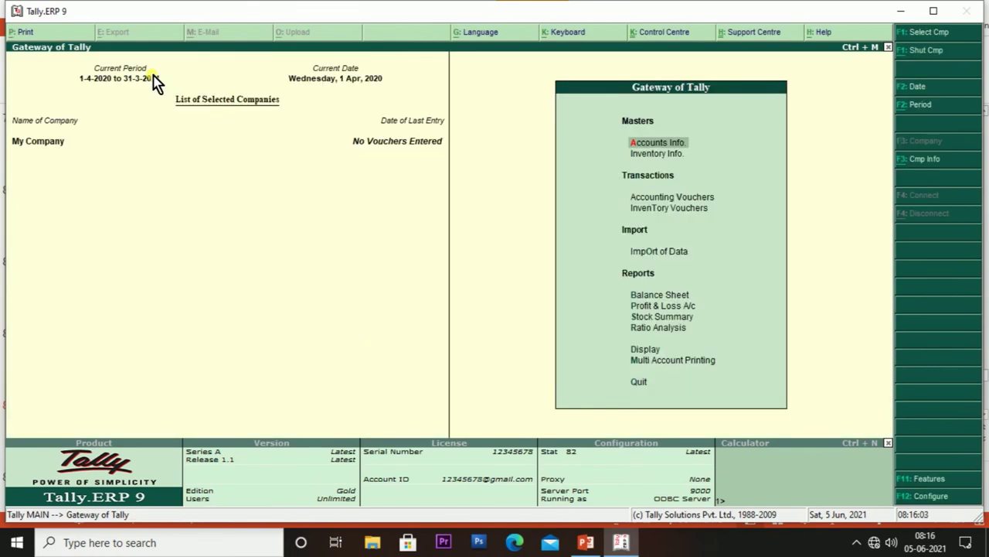
{"action": "key", "text": "Down"}
{"action": "key", "text": "Up"}
{"action": "key", "text": "Return"}
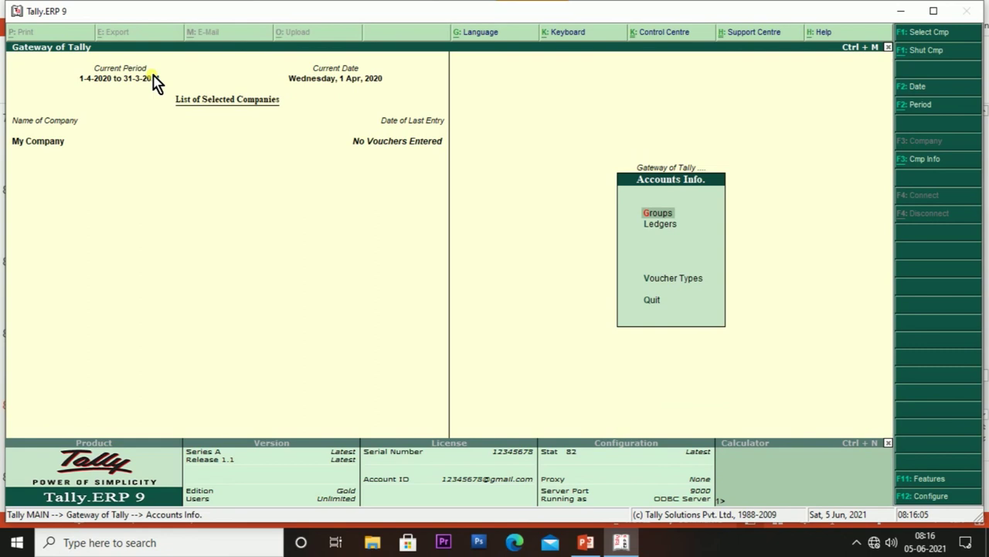
{"action": "key", "text": "Down"}
{"action": "key", "text": "Down"}
{"action": "key", "text": "Down"}
{"action": "key", "text": "Up"}
{"action": "key", "text": "Return"}
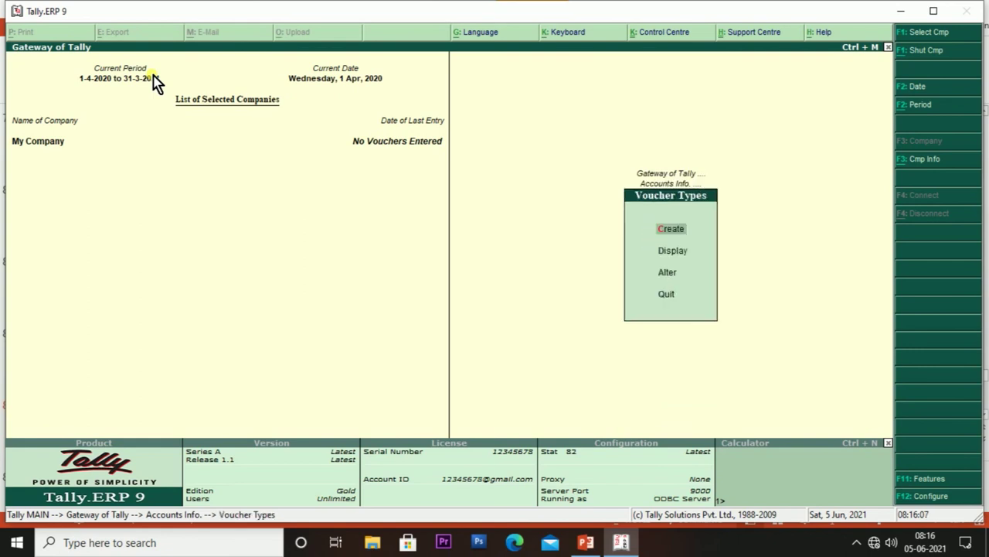
{"action": "key", "text": "Down"}
{"action": "key", "text": "Down"}
{"action": "key", "text": "Escape"}
{"action": "key", "text": "Escape"}
{"action": "key", "text": "Escape"}
{"action": "key", "text": "Escape"}
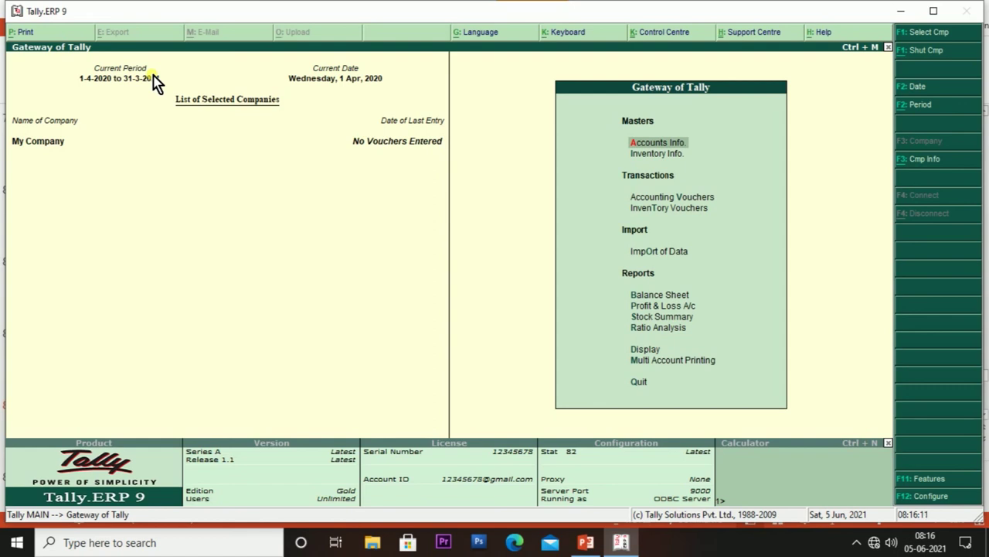
- Open accounting voucher entry to check the Sales Invoice numbering
{"action": "key", "text": "Down"}
{"action": "key", "text": "Down"}
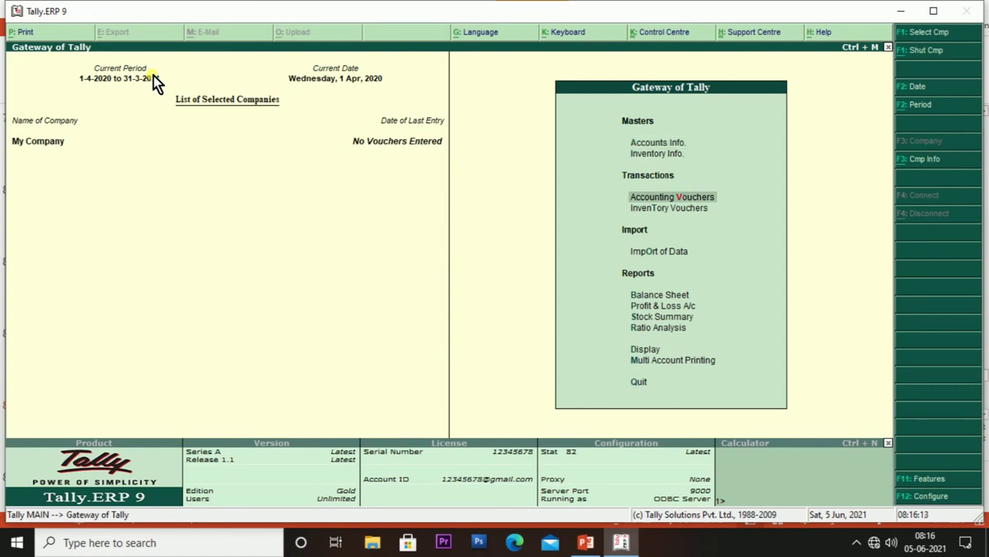
{"action": "key", "text": "Return"}
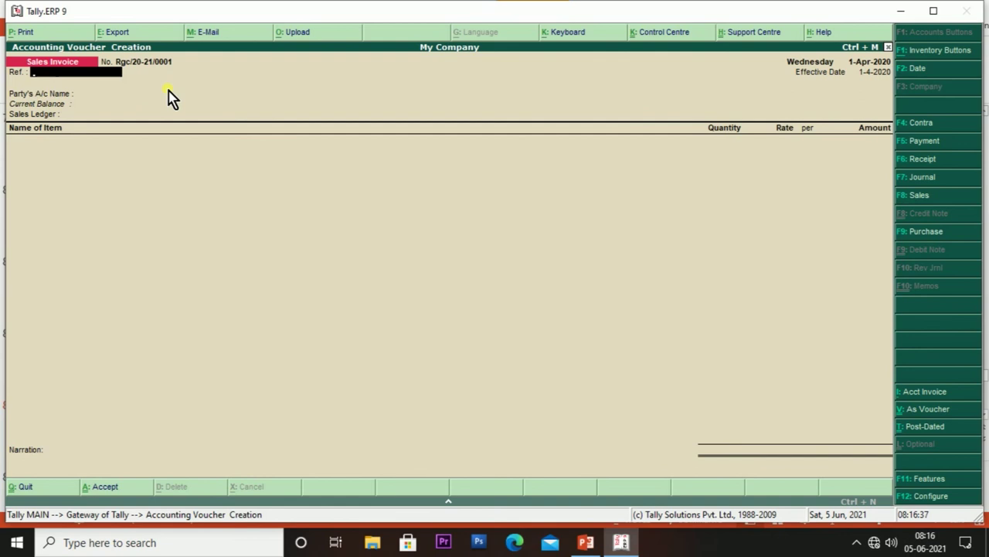
- Switch the voucher entry to the Sales type to compare its numbering, and return to the Sales Invoice type
{"action": "key", "text": "F8"}
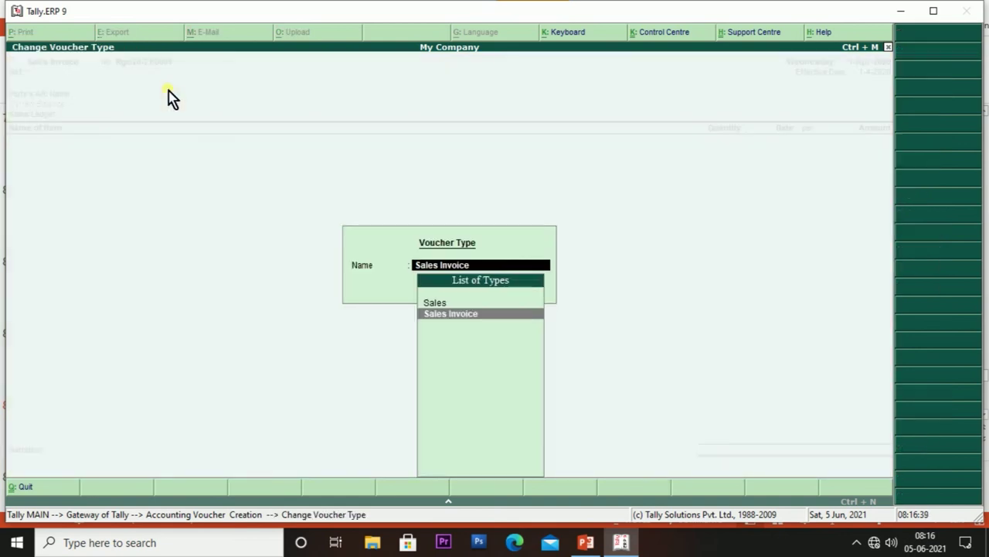
{"action": "key", "text": "Up"}
{"action": "key", "text": "Return"}
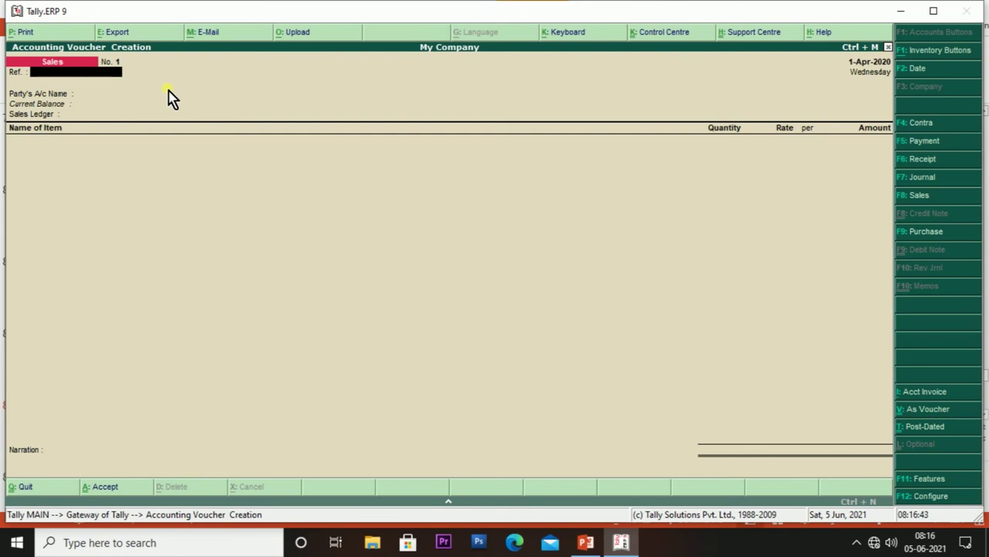
{"action": "key", "text": "F8"}
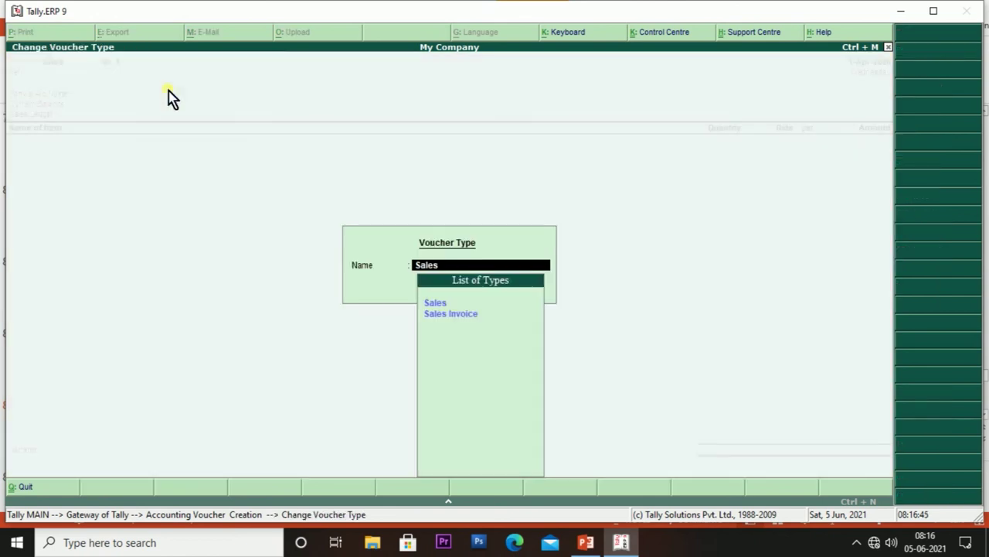
{"action": "key", "text": "Down"}
{"action": "key", "text": "Return"}
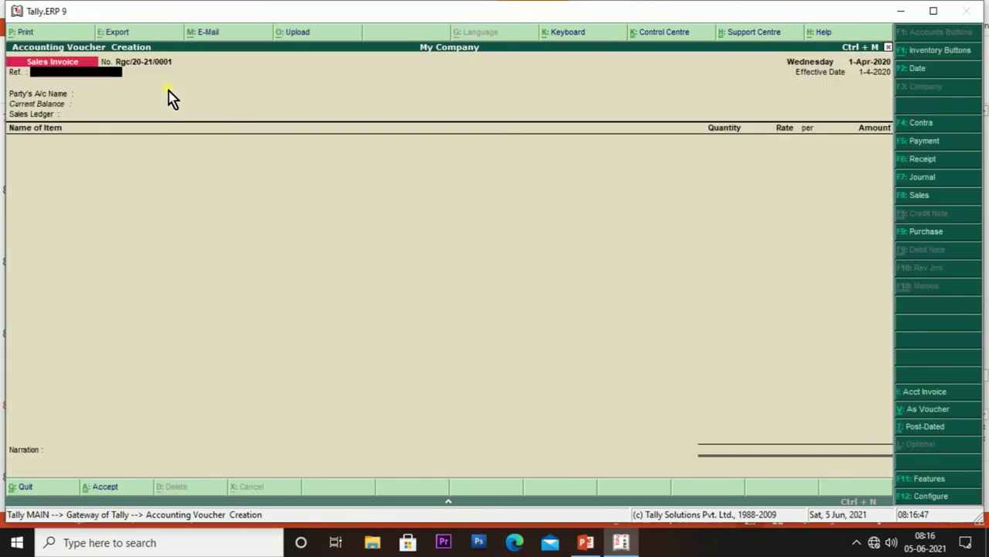